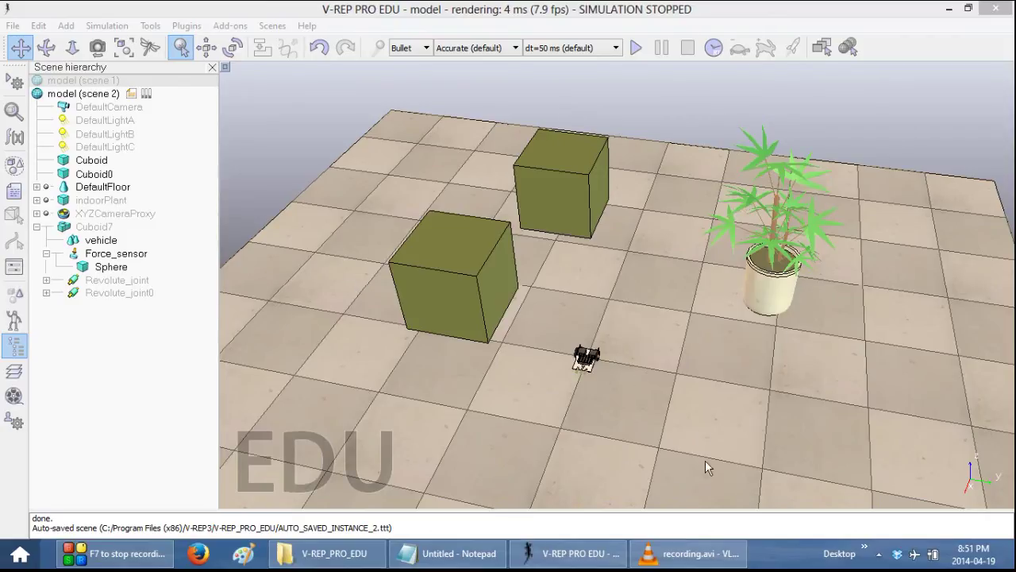
Play recording.avi of the dimly lit scene in VLC, then go back to V-REP.
left_click(688, 553)
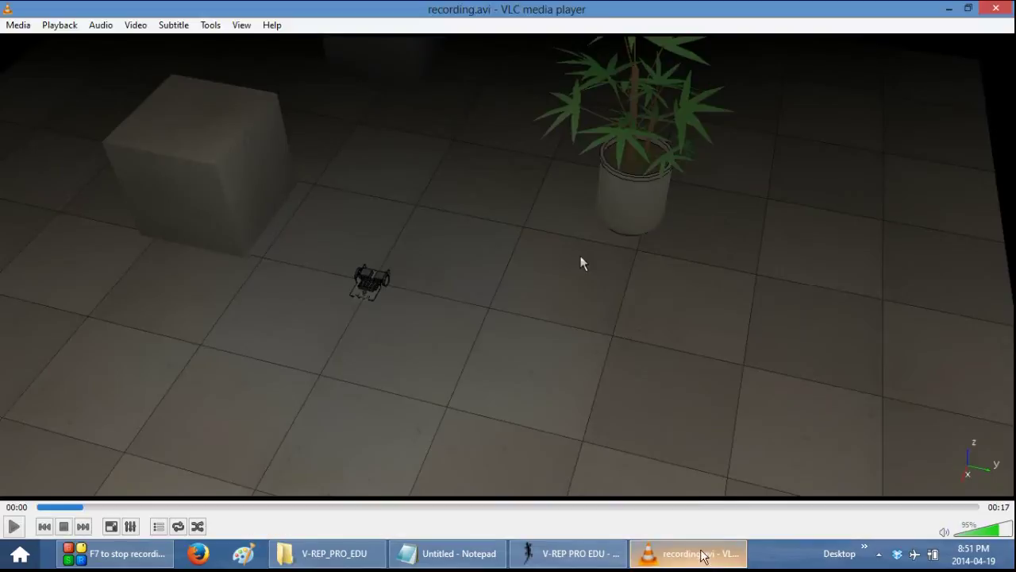
left_click(15, 526)
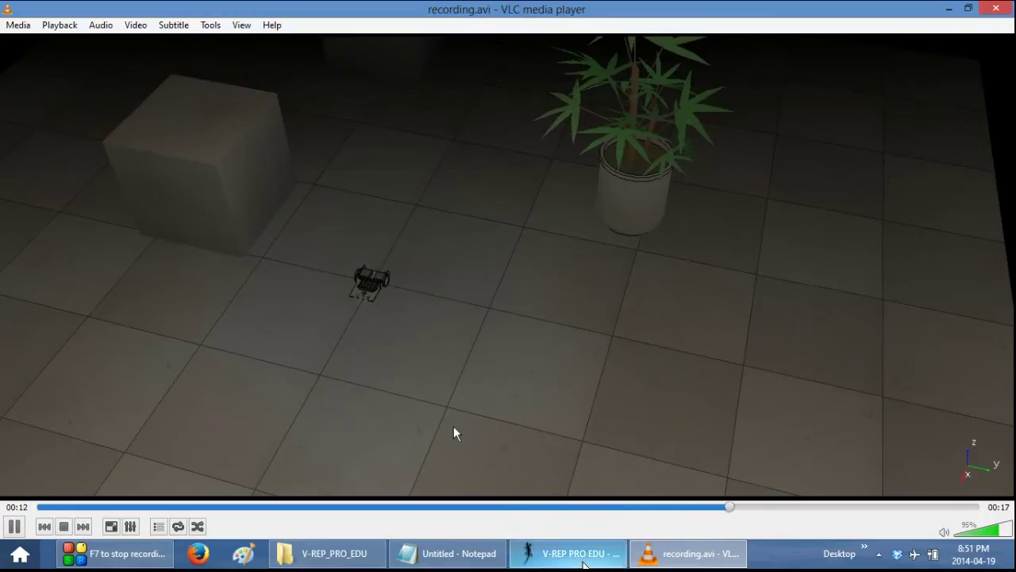
left_click(585, 561)
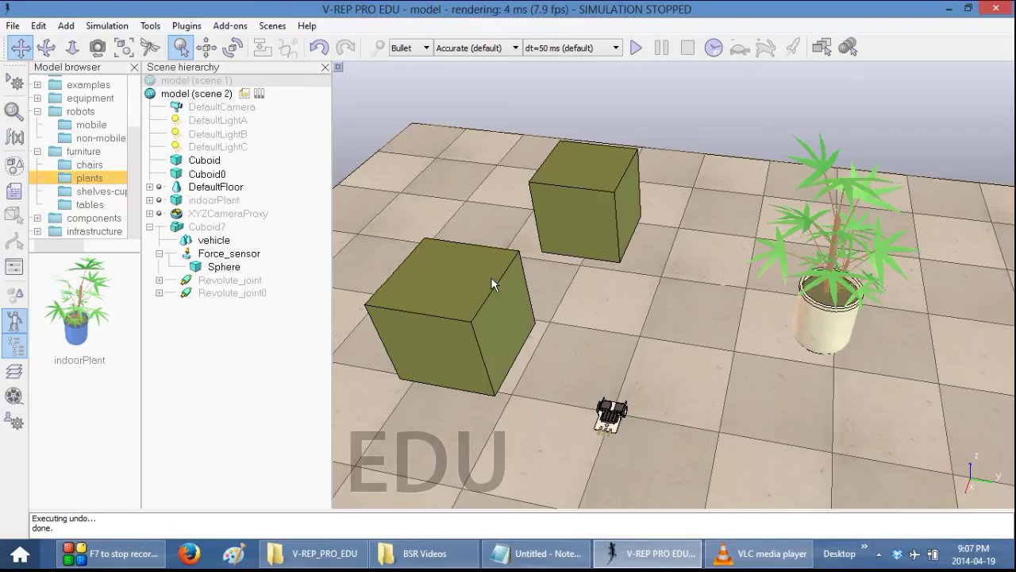
Select the front cuboid, Cuboid, in the Scene hierarchy, leaving the Add menu unused.
left_click(66, 26)
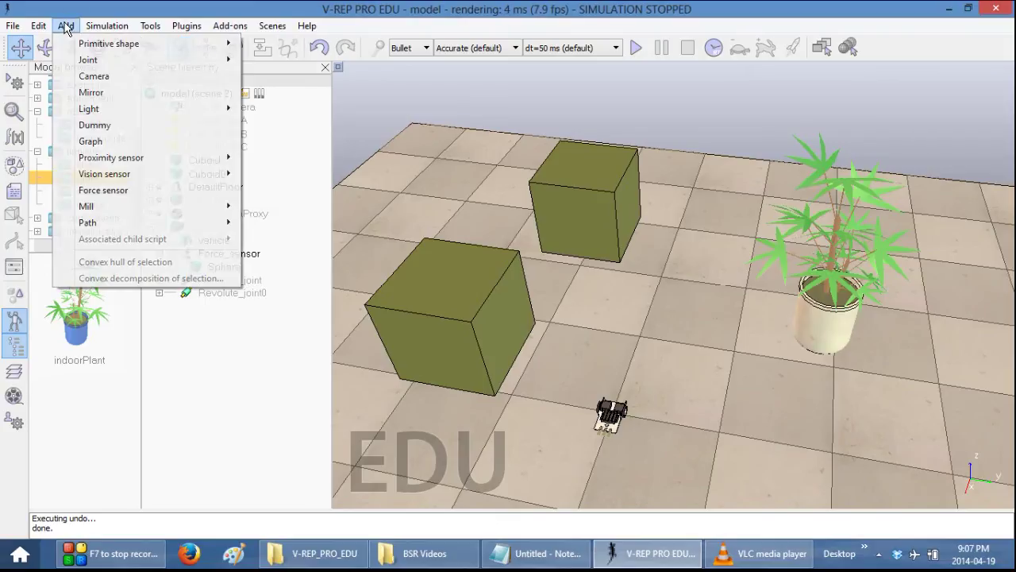
mouse_move(77, 46)
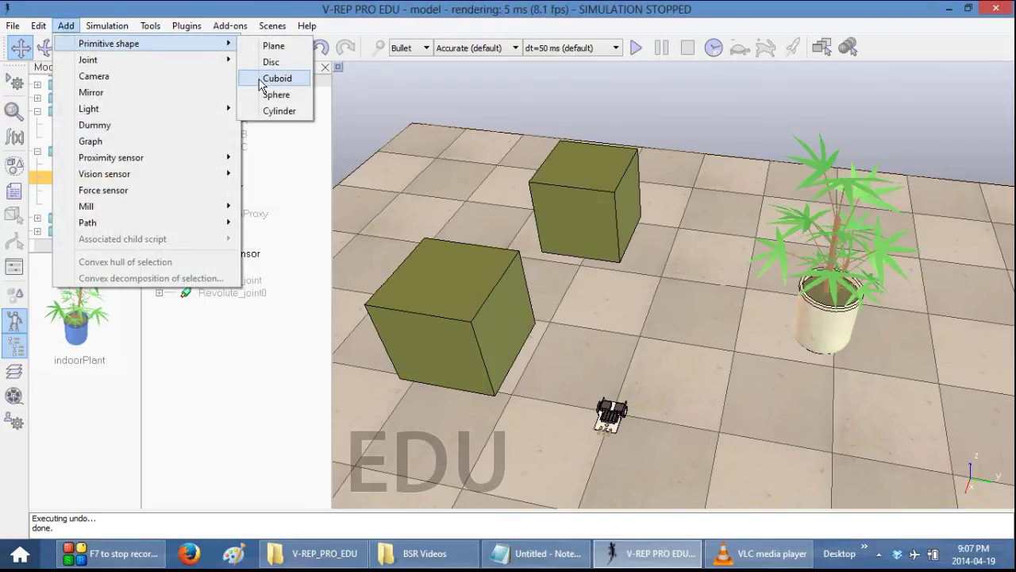
left_click(242, 9)
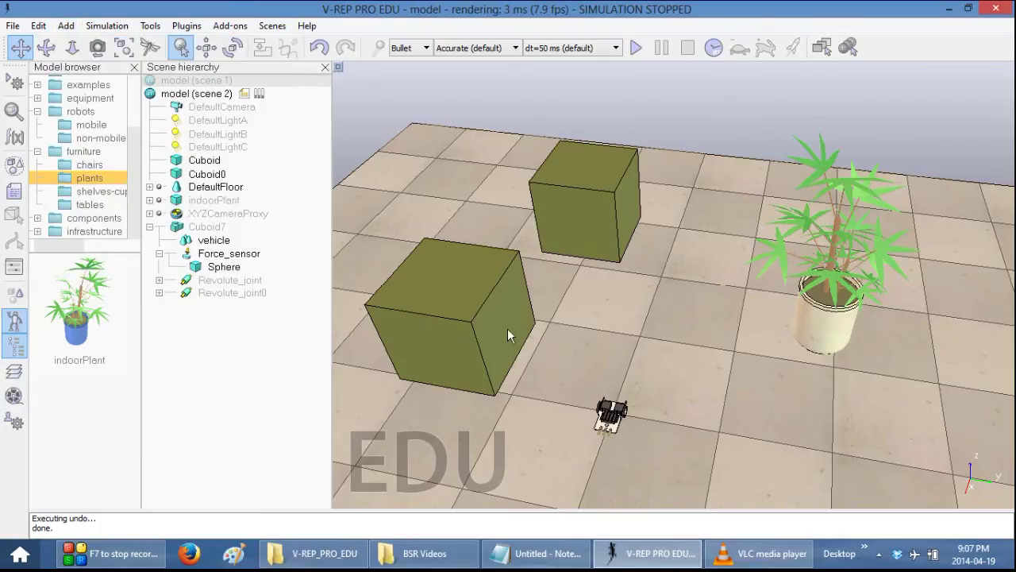
left_click(192, 163)
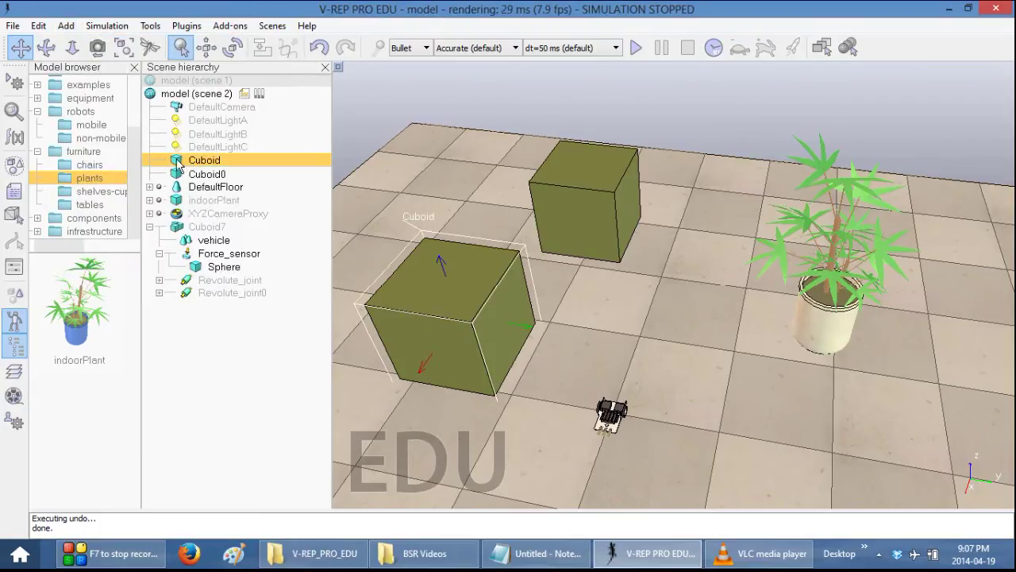
Apply the existing garageConcrete3 texture to Cuboid and set its mapping mode to cube.
double_click(179, 164)
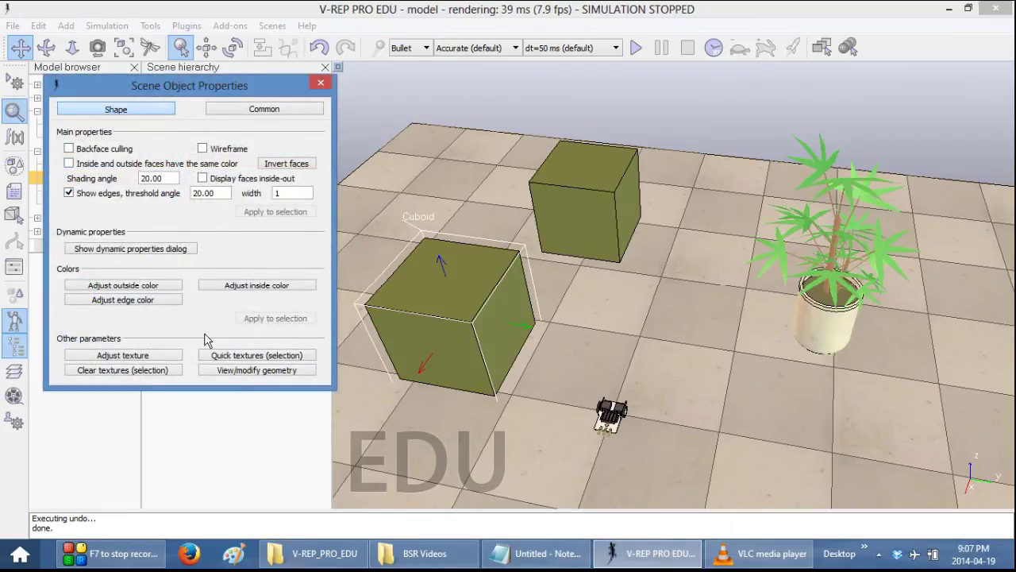
left_click(133, 357)
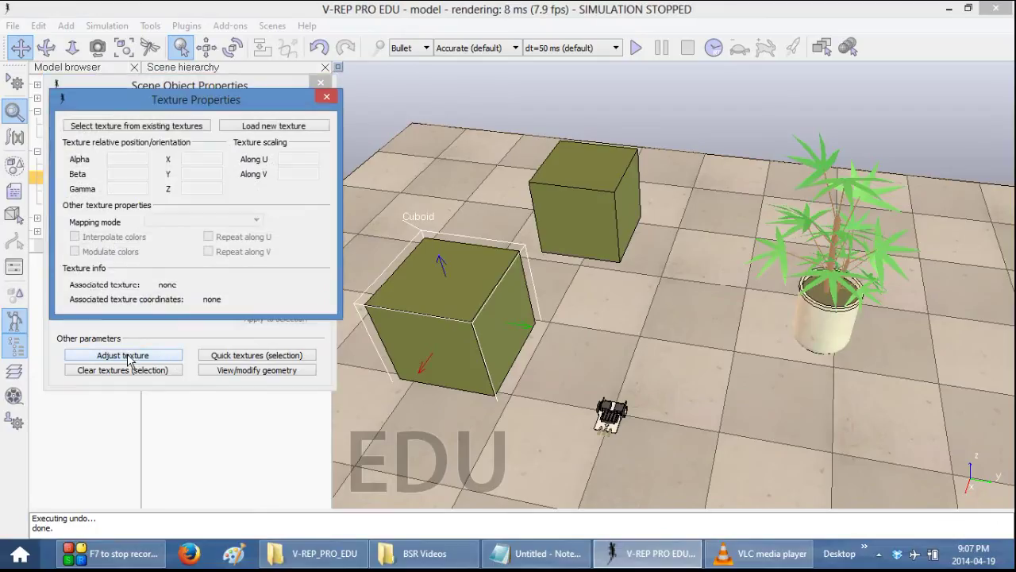
left_click(128, 127)
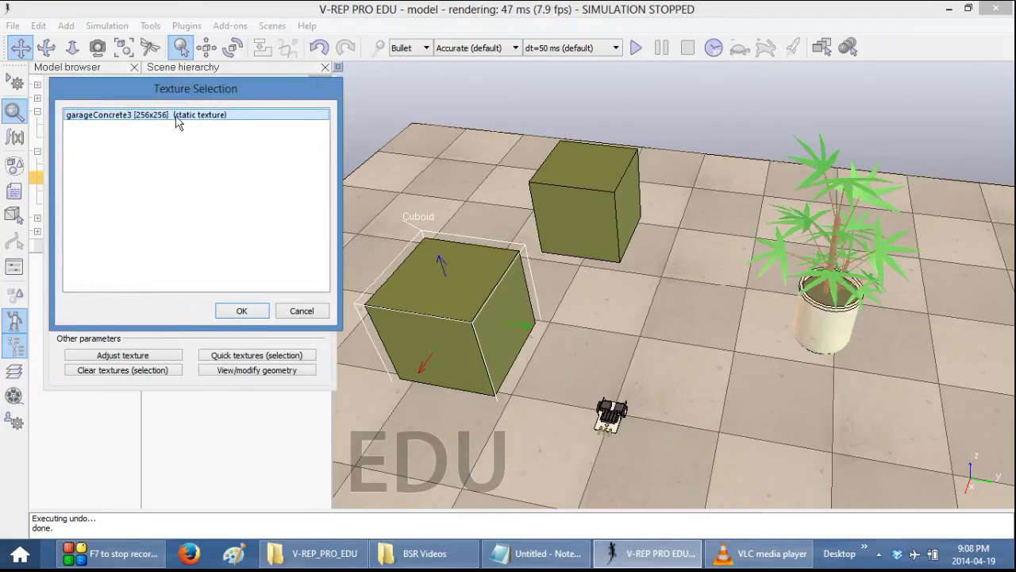
left_click(242, 312)
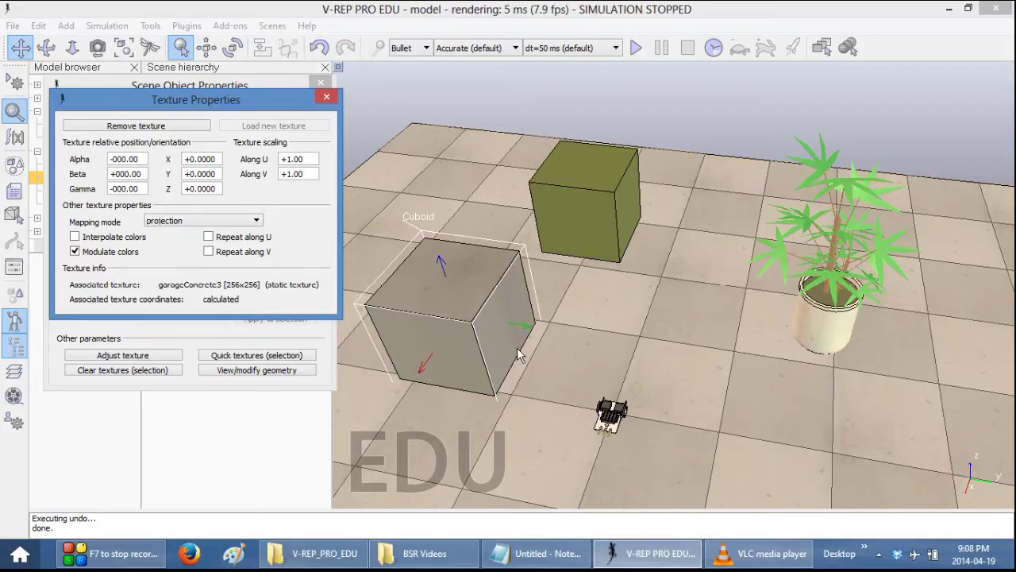
left_click(200, 223)
left_click(181, 265)
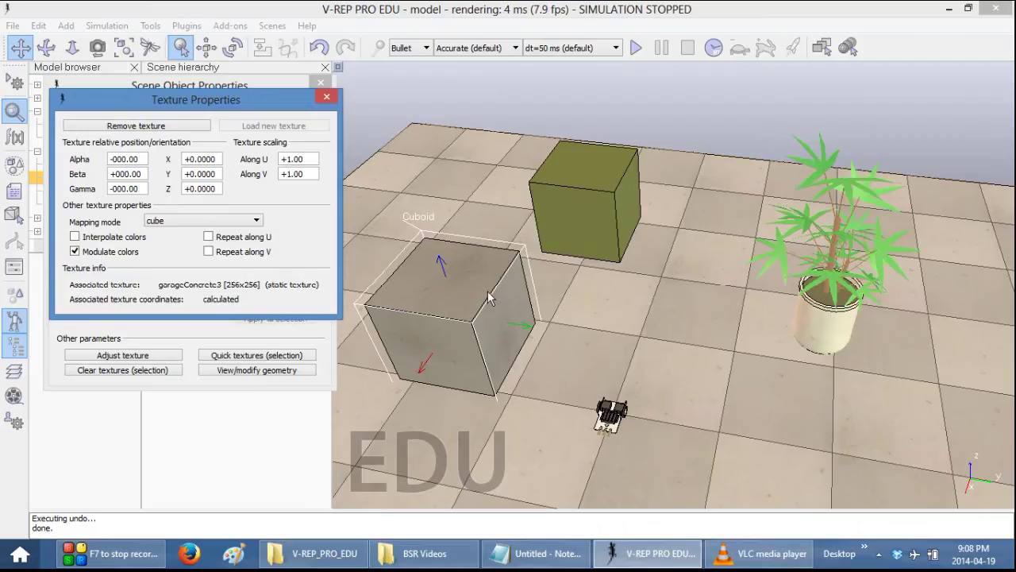
left_click(255, 222)
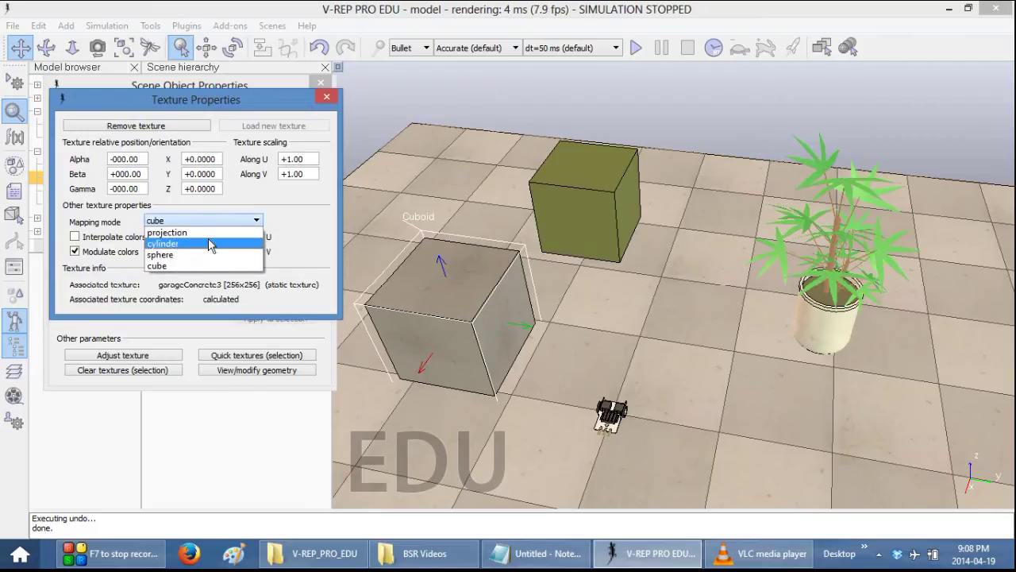
left_click(255, 222)
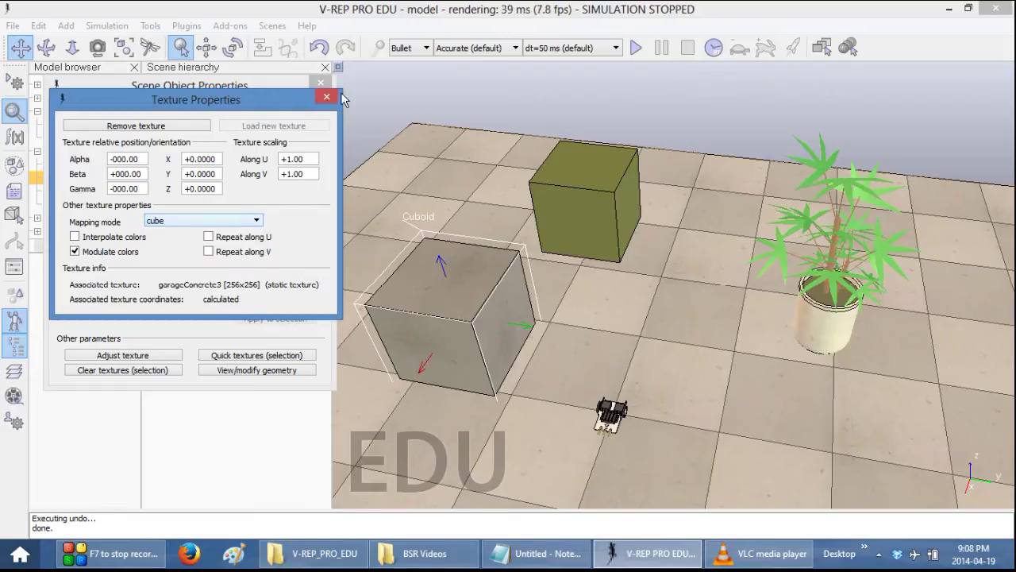
Clear Cuboid's texture and load the concrete image as its quick texture.
left_click(325, 98)
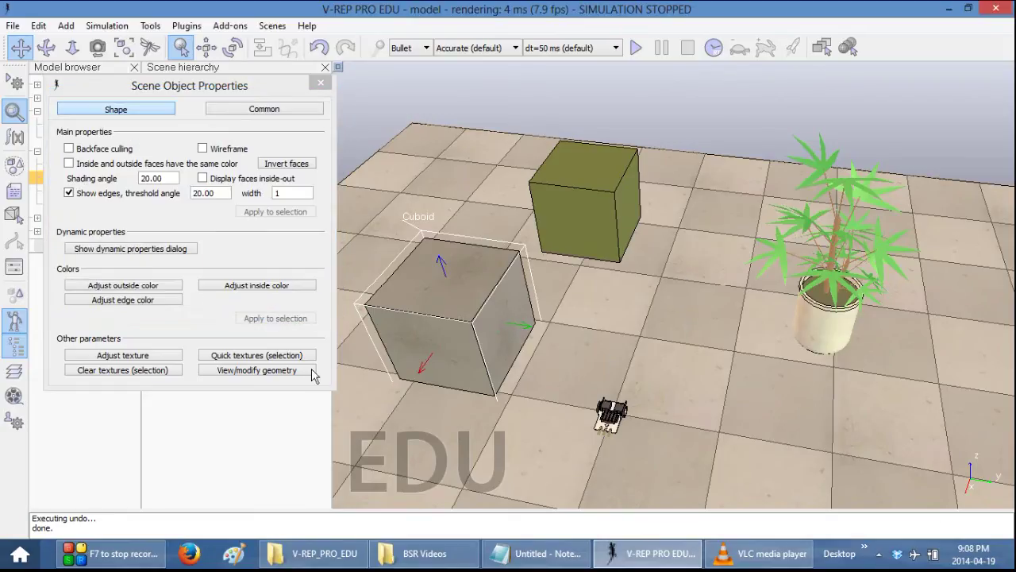
left_click(143, 372)
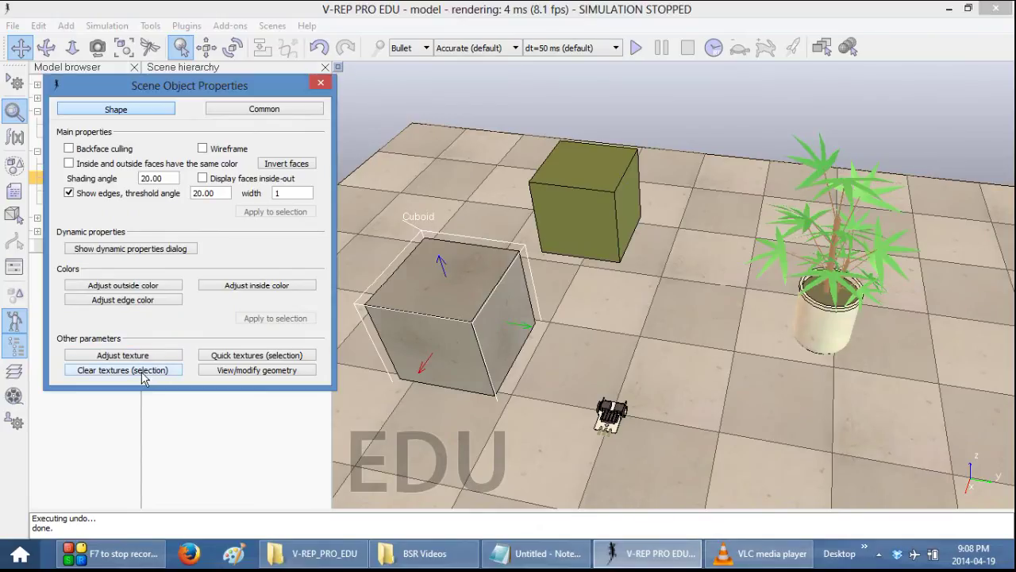
left_click(228, 359)
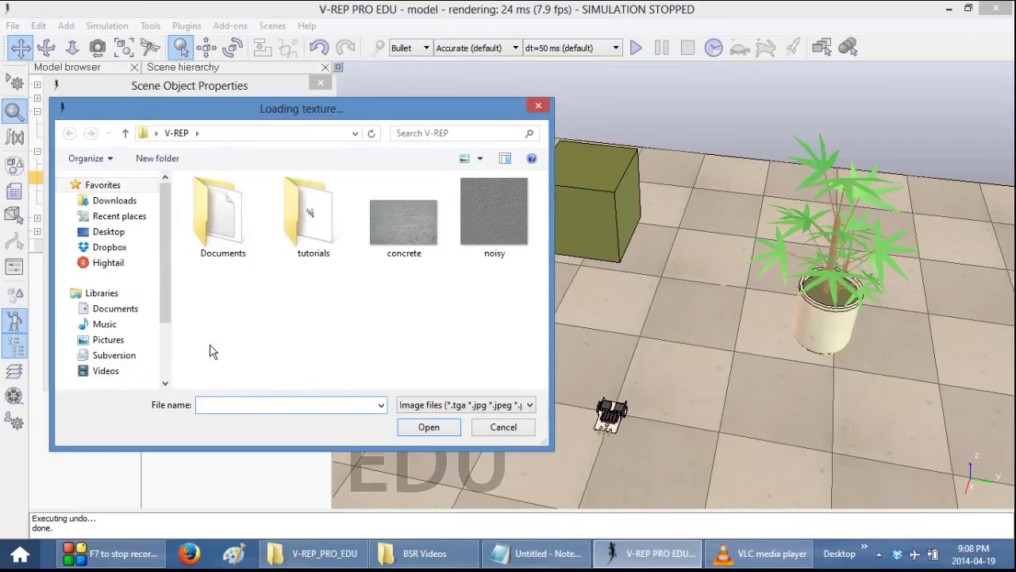
left_click(392, 213)
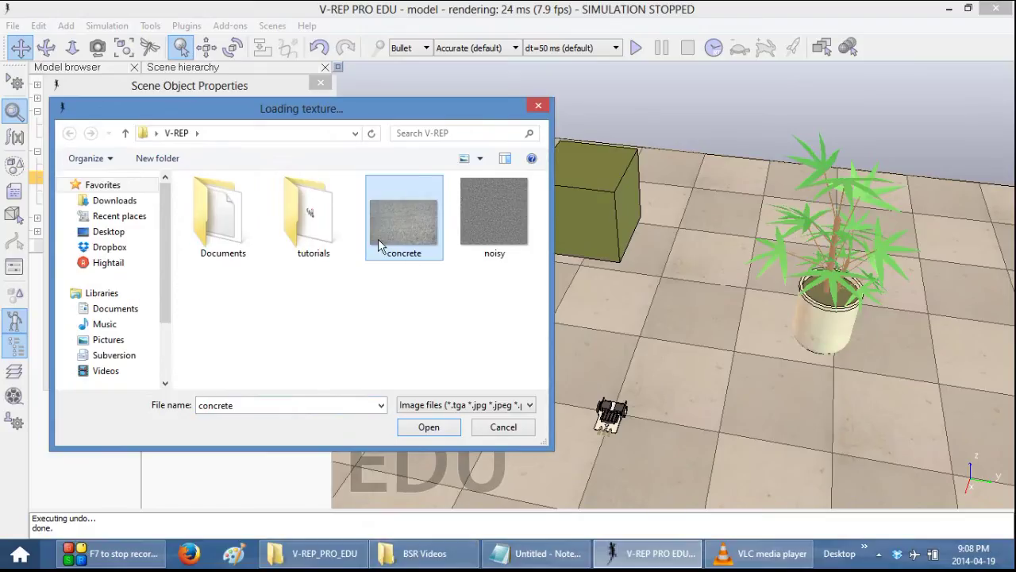
left_click(427, 426)
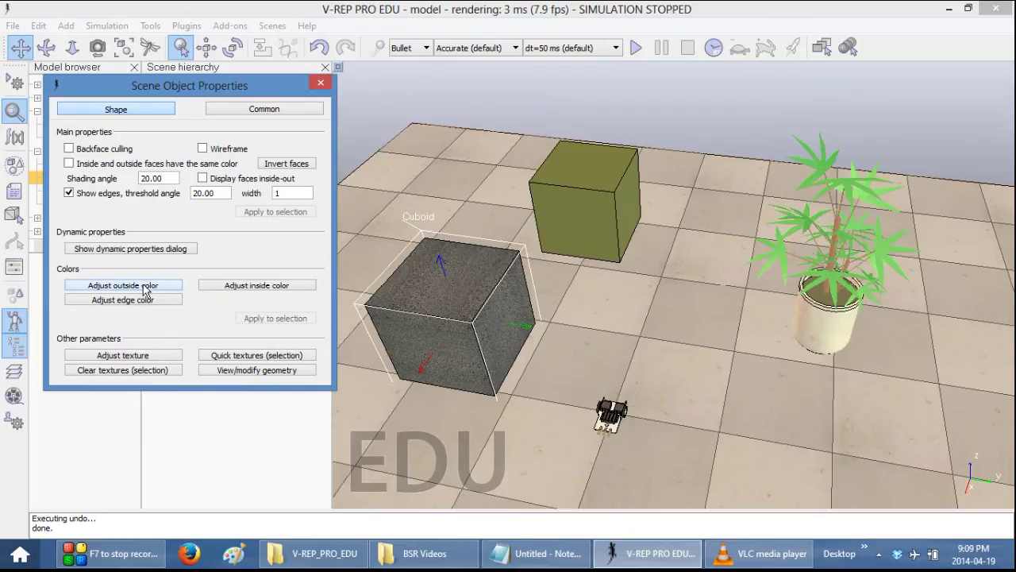
left_click(119, 290)
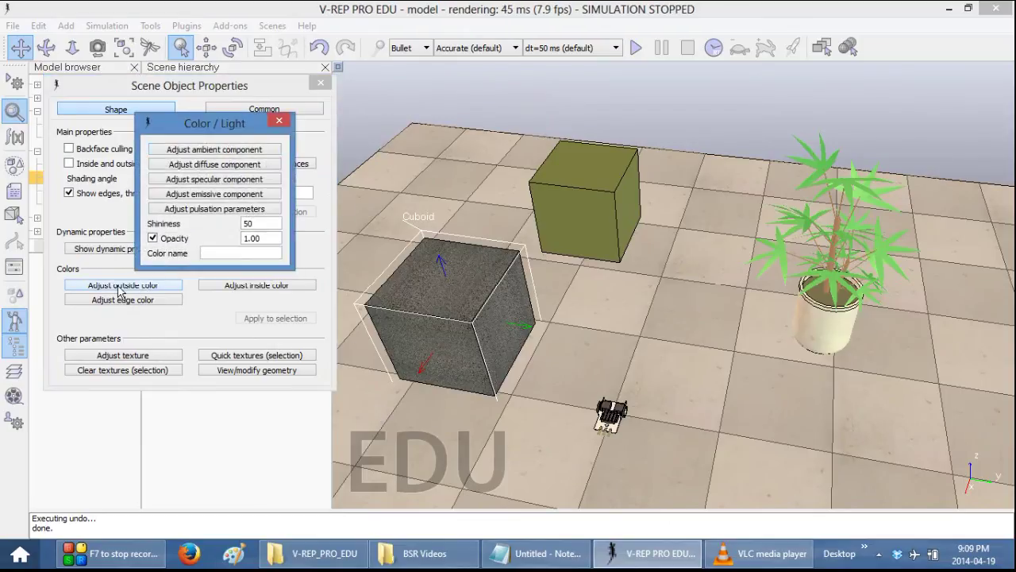
left_click(201, 148)
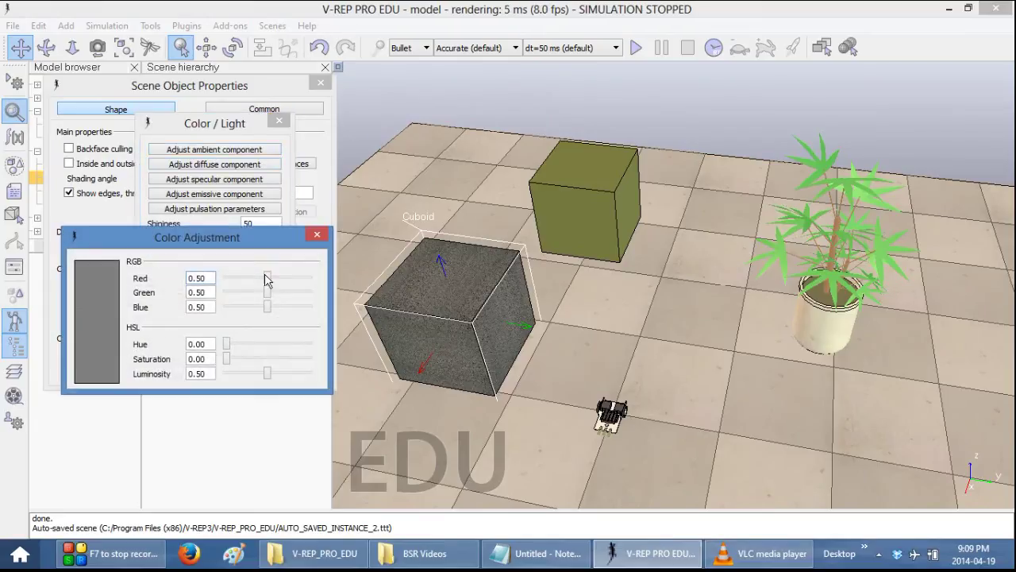
left_click_drag(266, 280, 199, 288)
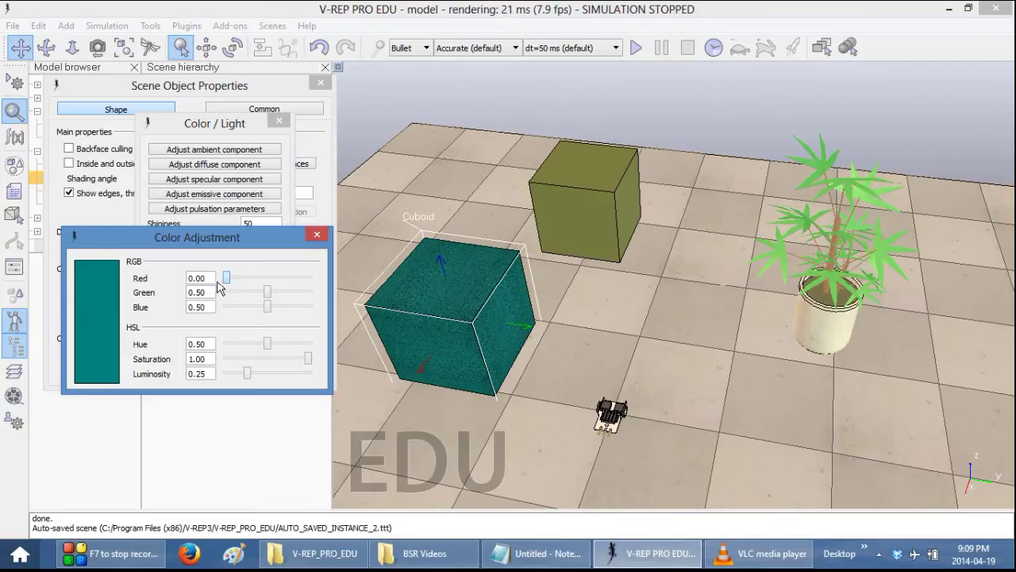
left_click_drag(226, 281, 269, 283)
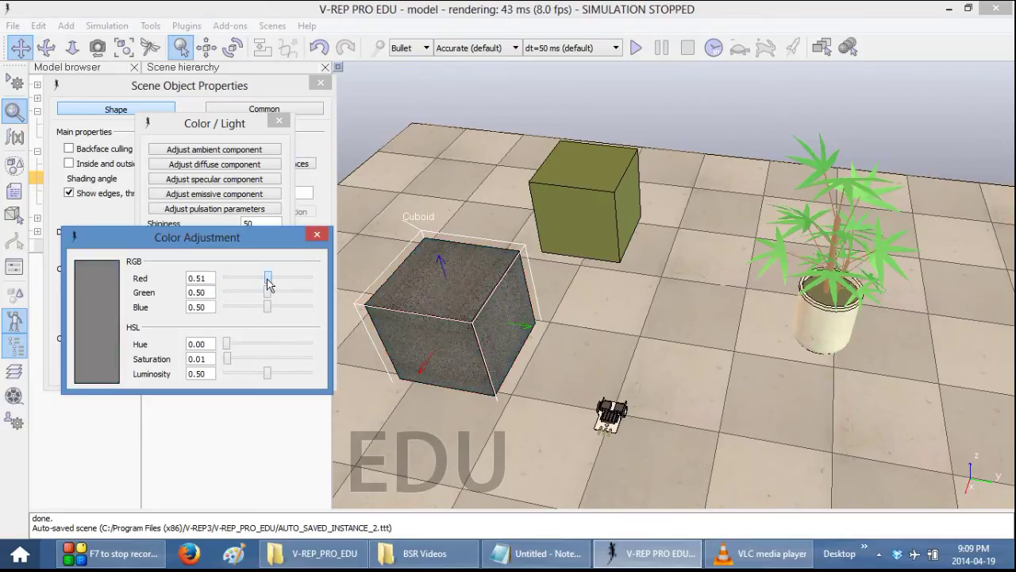
left_click(317, 236)
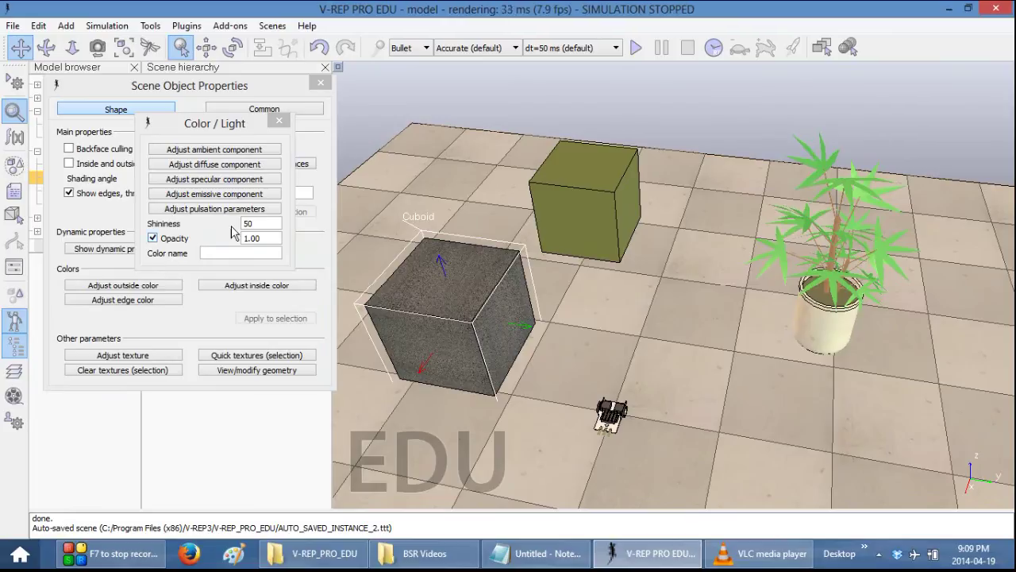
left_click_drag(267, 238, 238, 242)
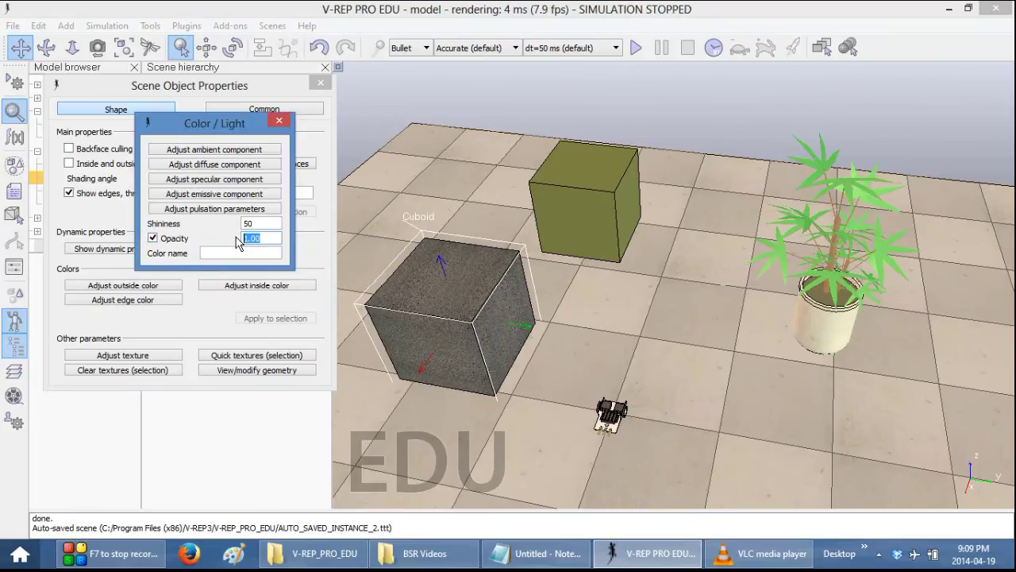
type("0.5")
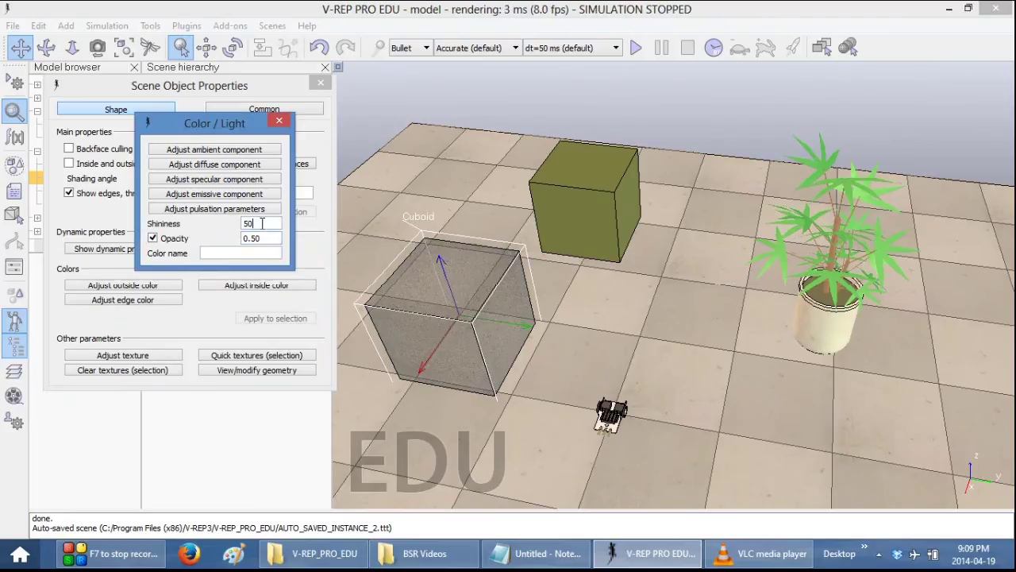
key("Return")
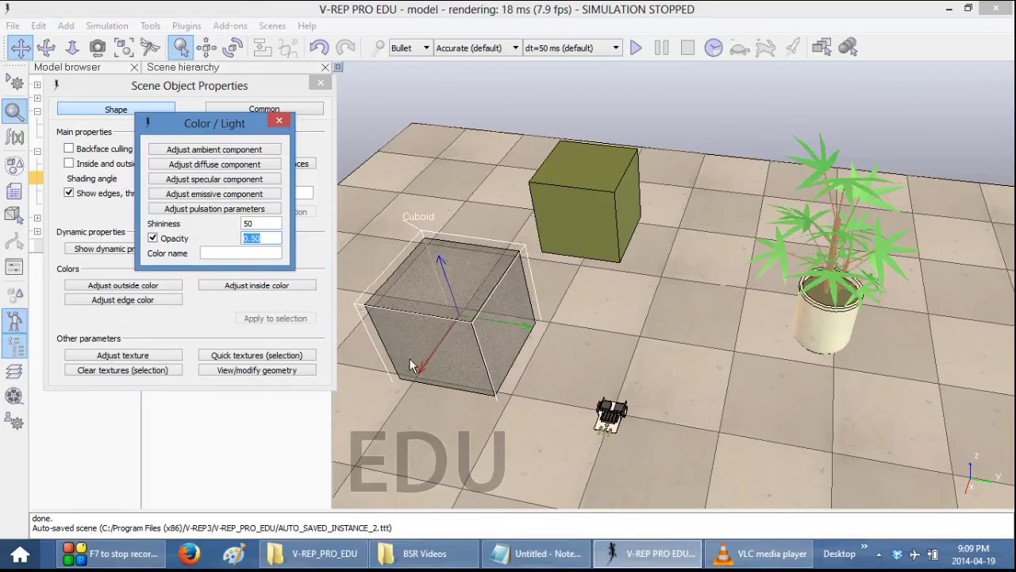
left_click(169, 243)
Clear the near cube's texture so it is plain grey, and deselect it.
left_click(279, 119)
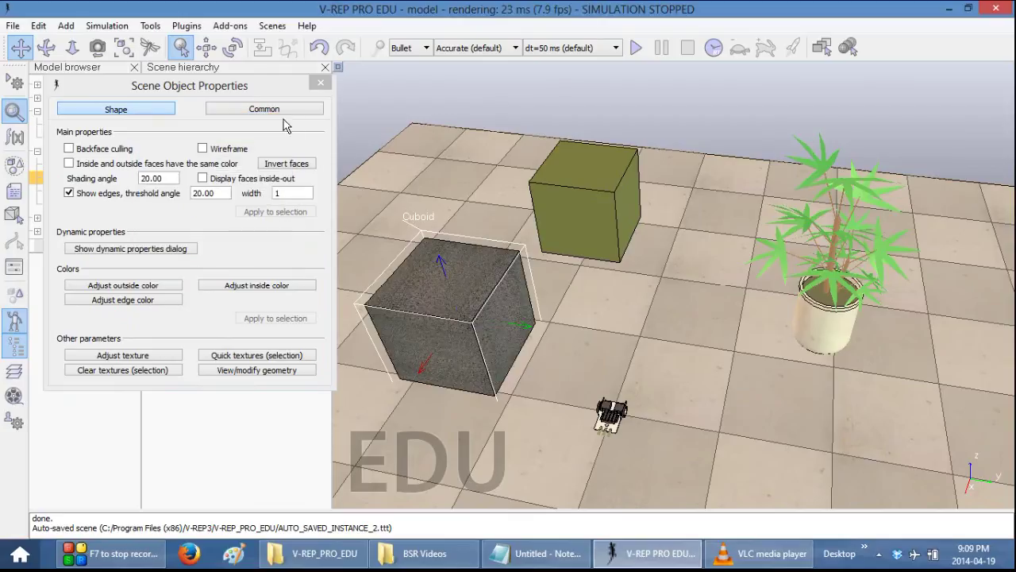
left_click(163, 371)
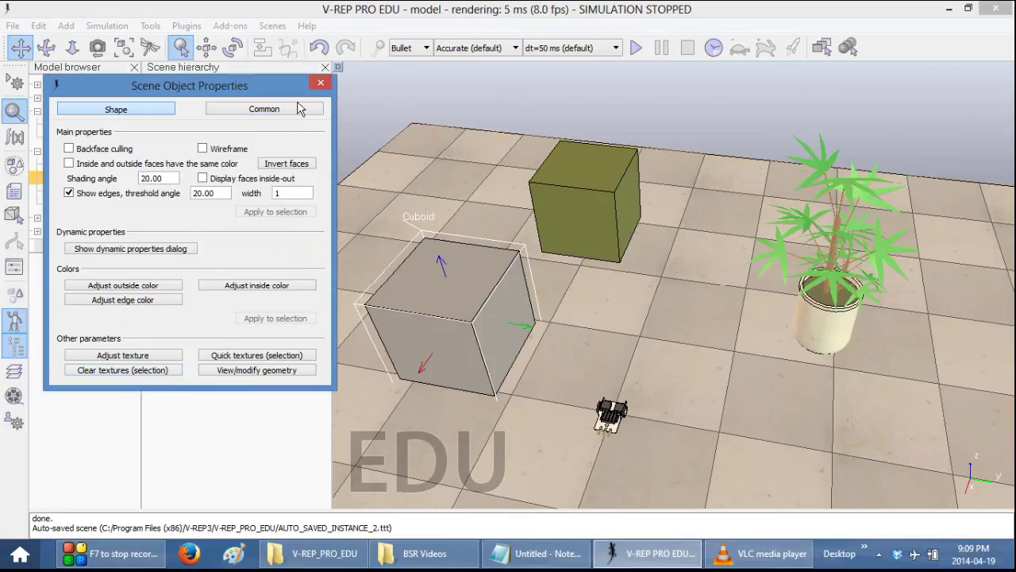
left_click(320, 83)
left_click(592, 295)
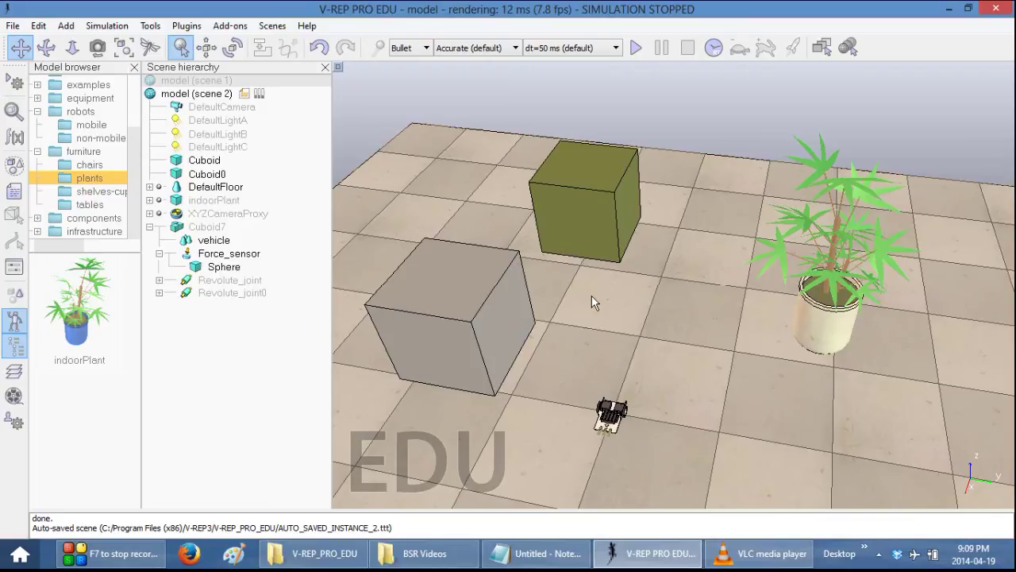
Select Cuboid0 and Cuboid together in the Scene hierarchy.
left_click(199, 176)
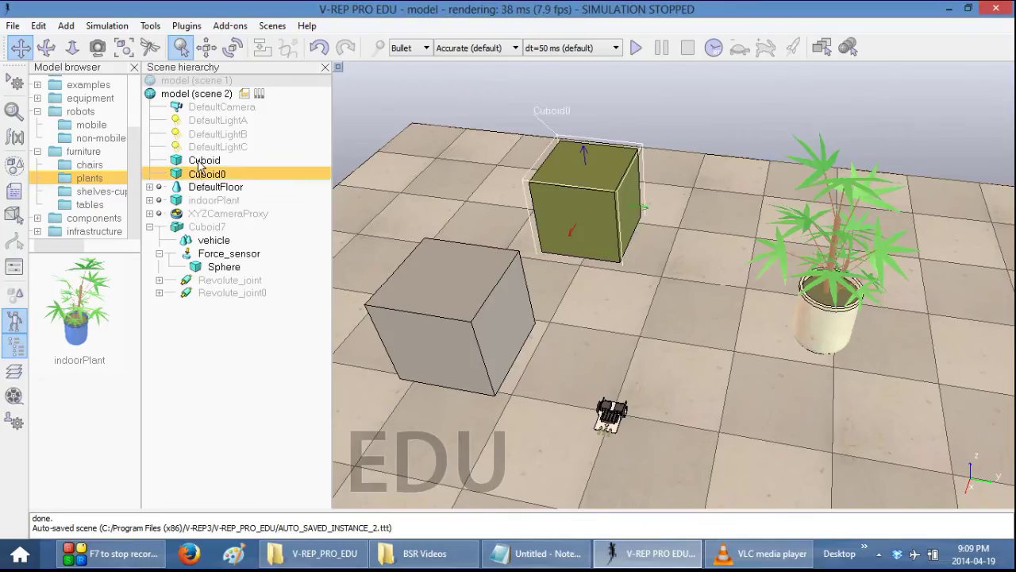
left_click(200, 161, "ctrl")
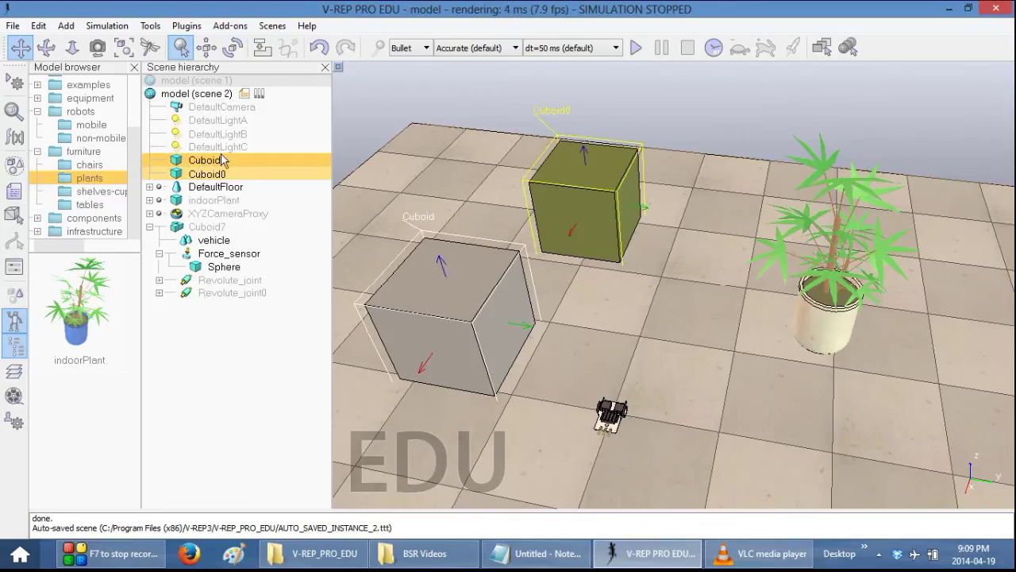
left_click(226, 148, "ctrl")
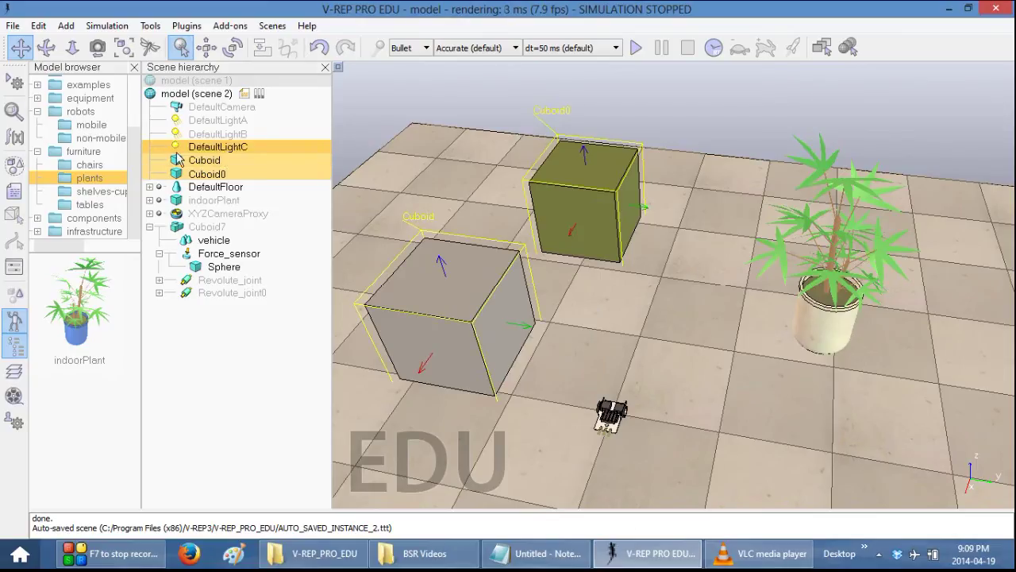
left_click(228, 151, "ctrl")
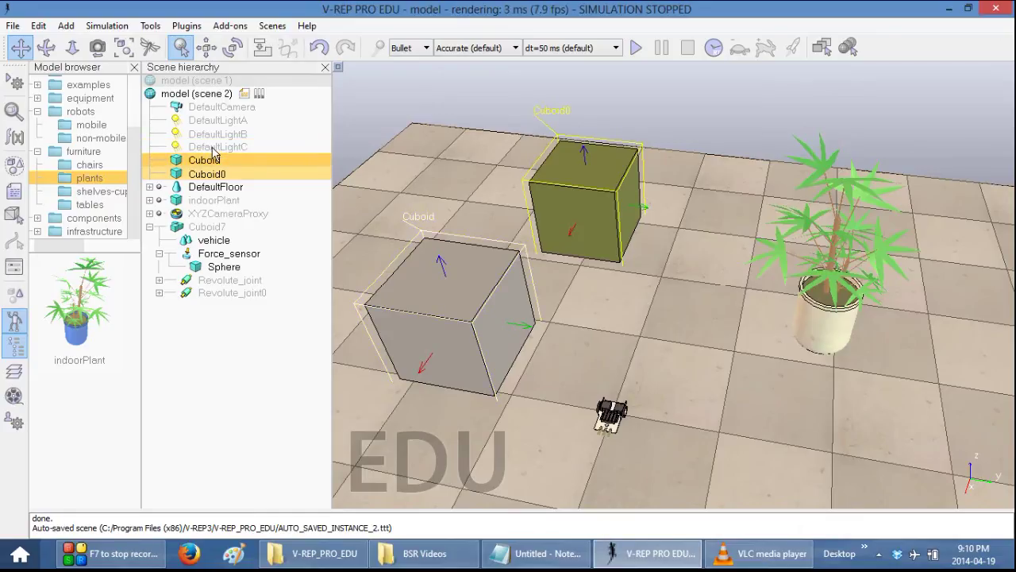
Apply the grey colour to both selected cubes with Apply to selection.
left_click(14, 113)
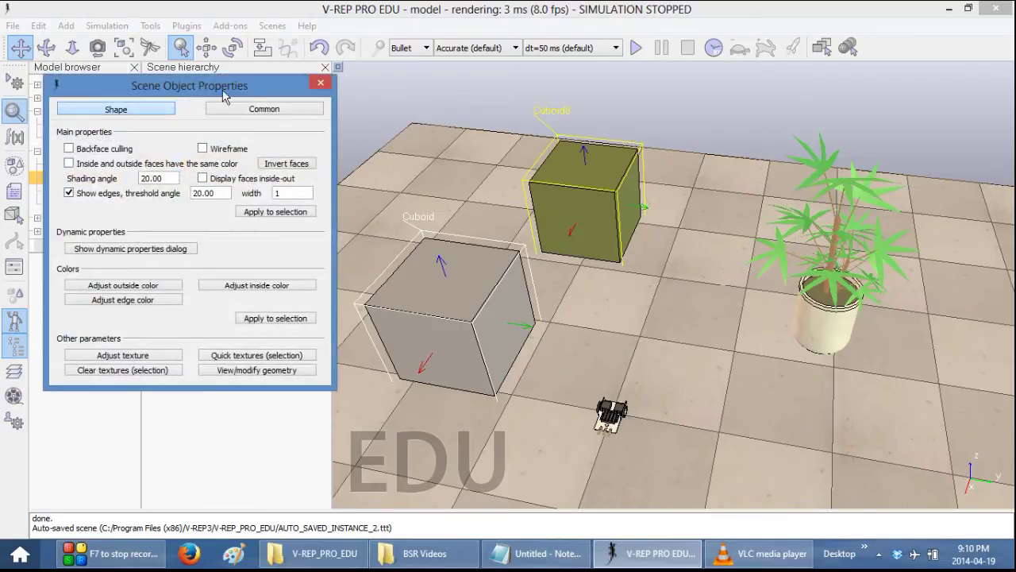
left_click_drag(211, 94, 230, 115)
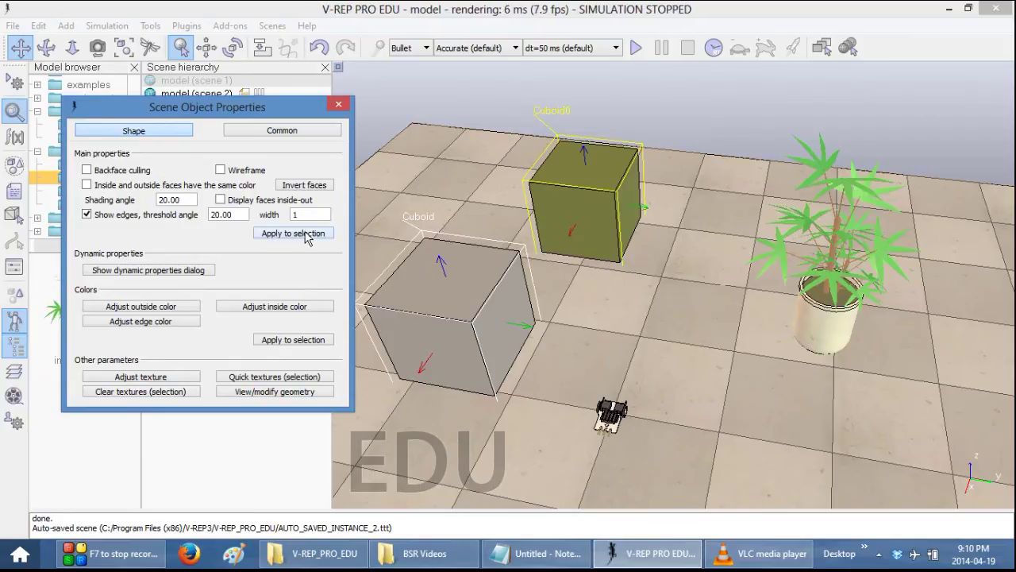
left_click(306, 341)
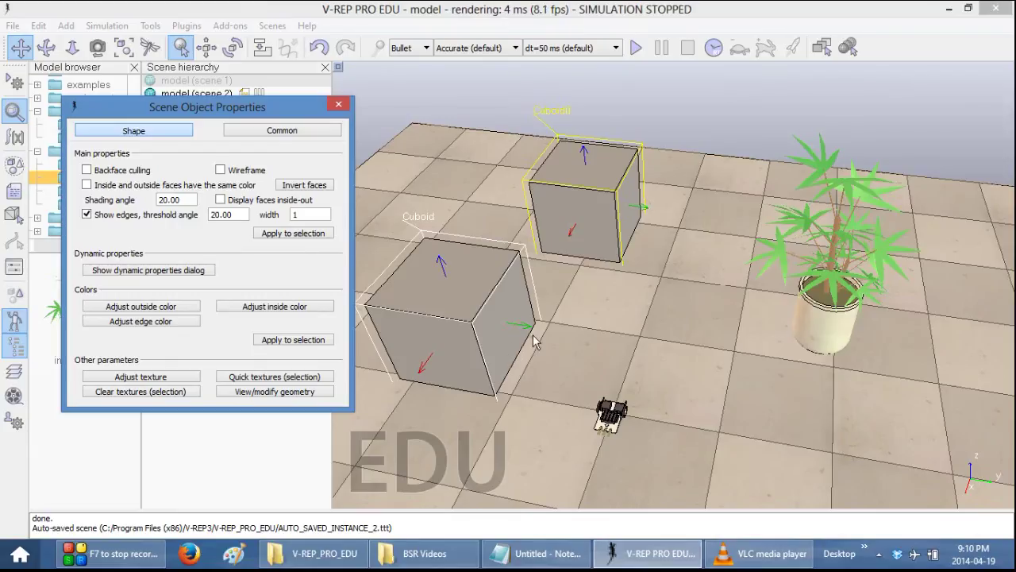
right_click_drag(529, 336, 532, 340)
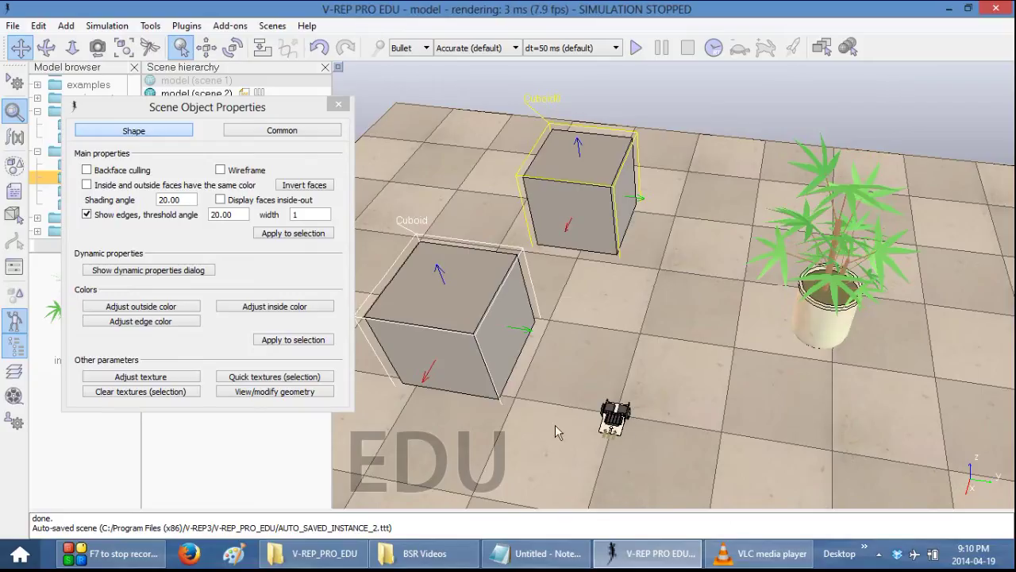
Try thicker edges and a red edge colour on both cubes.
double_click(291, 217)
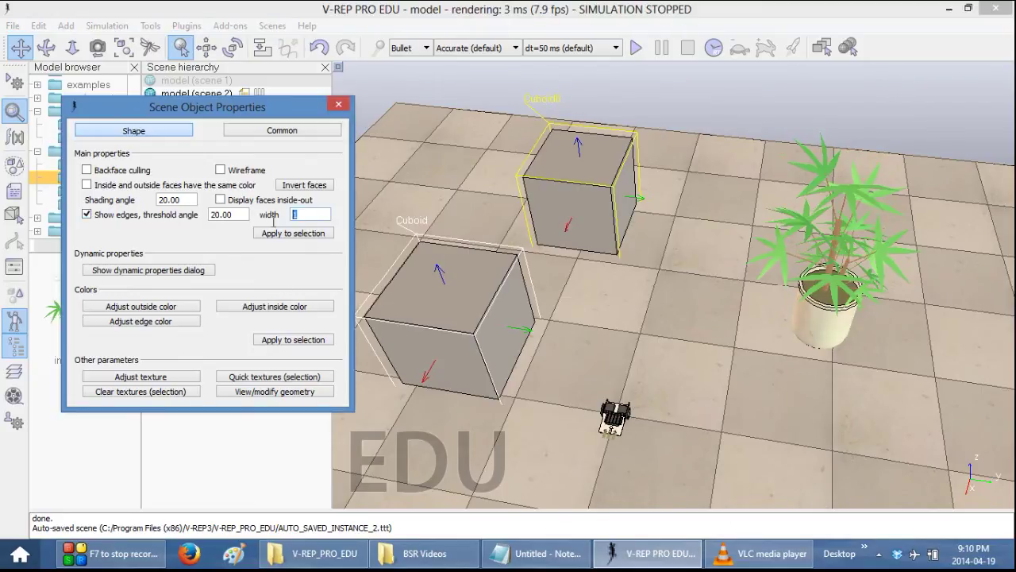
type("5")
left_click(291, 234)
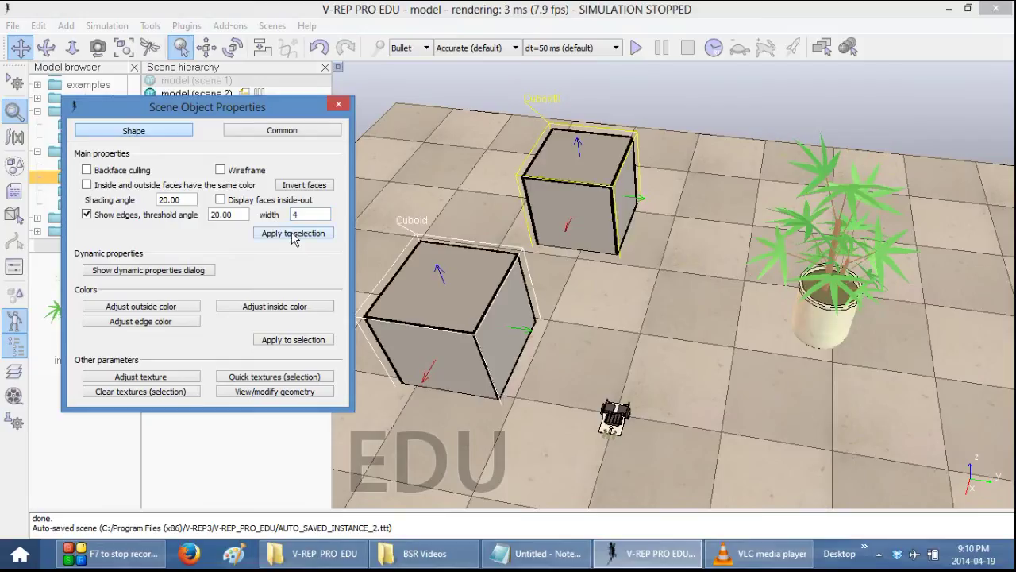
left_click(189, 322)
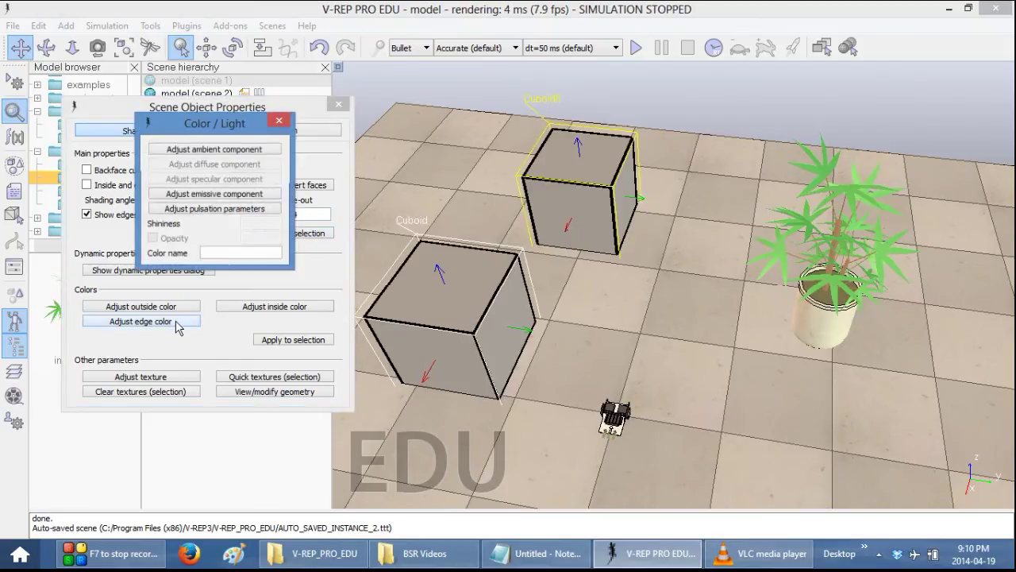
left_click(231, 155)
left_click_drag(227, 278, 311, 277)
left_click(317, 234)
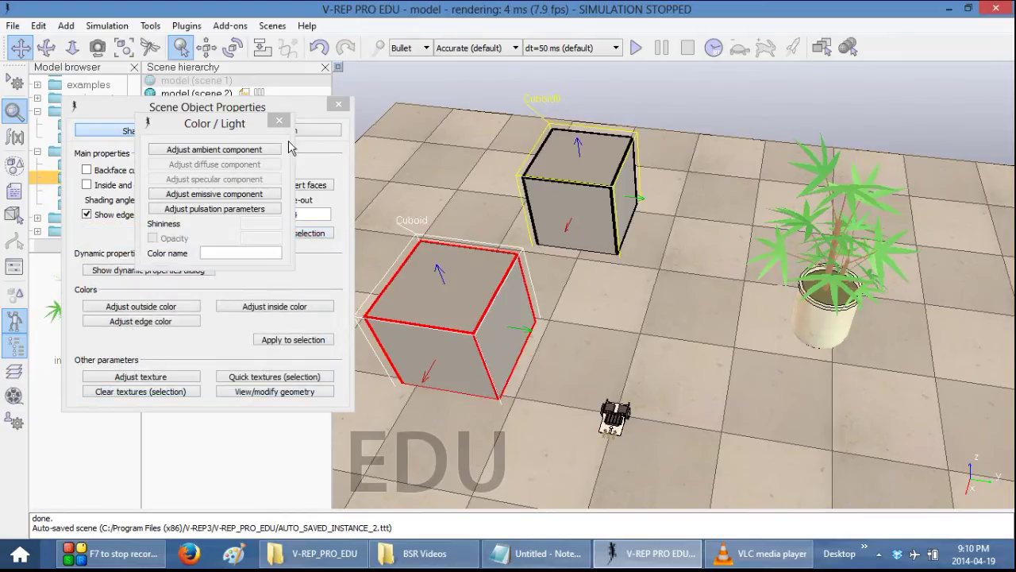
left_click(279, 121)
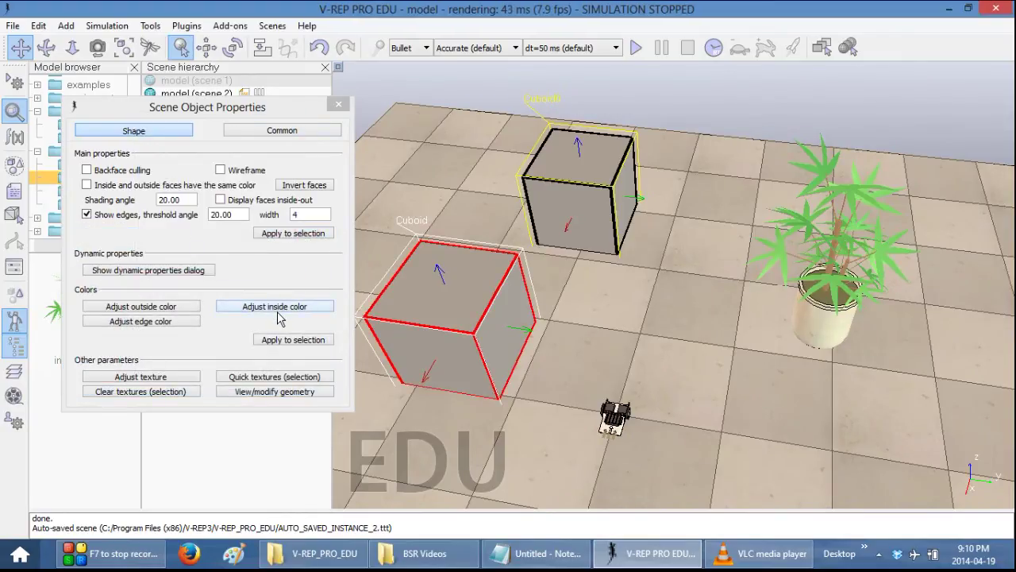
left_click(285, 313)
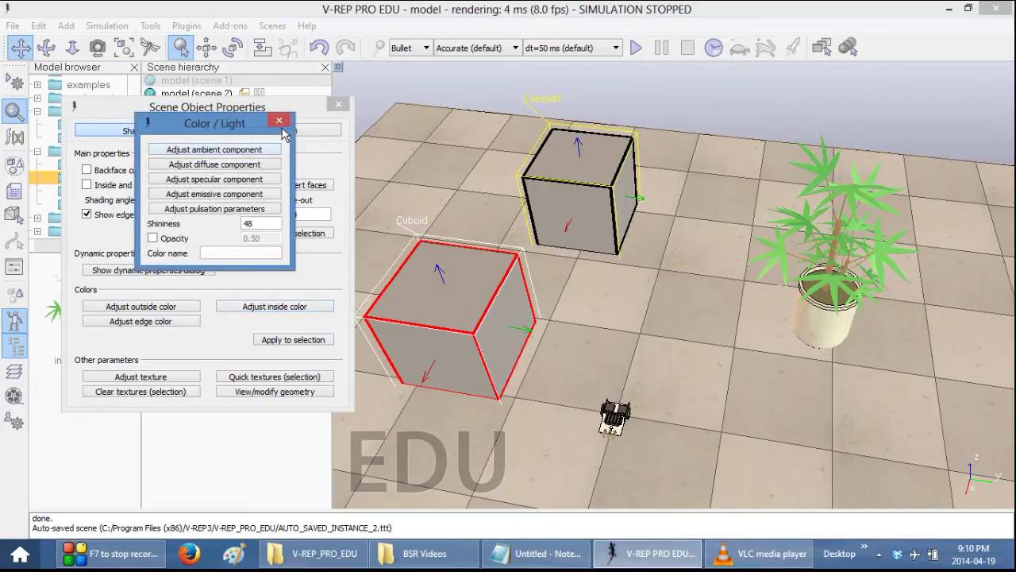
left_click(280, 120)
left_click(301, 341)
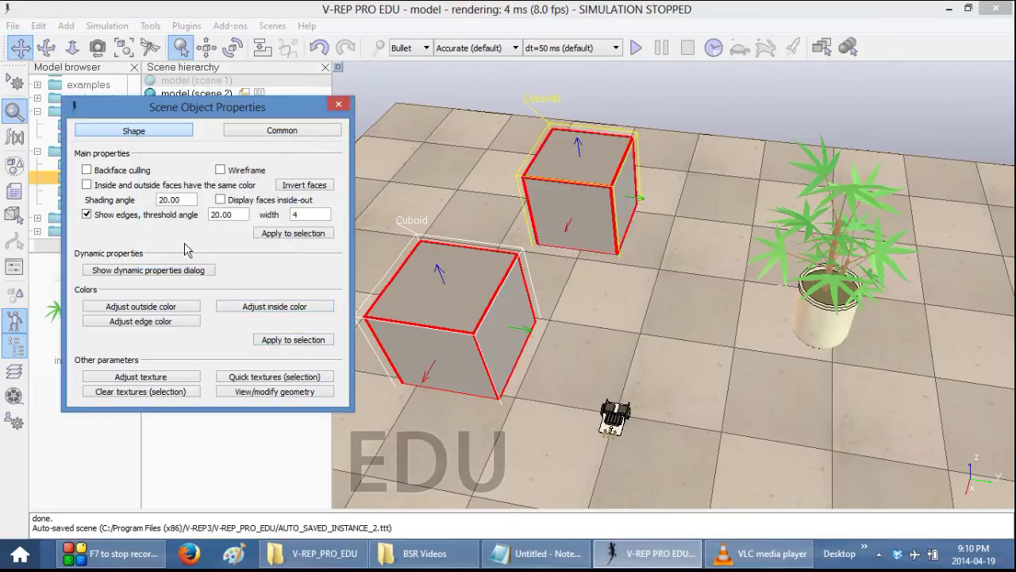
Turn off edge display on both cubes, then orbit the camera around the scene.
left_click(112, 216)
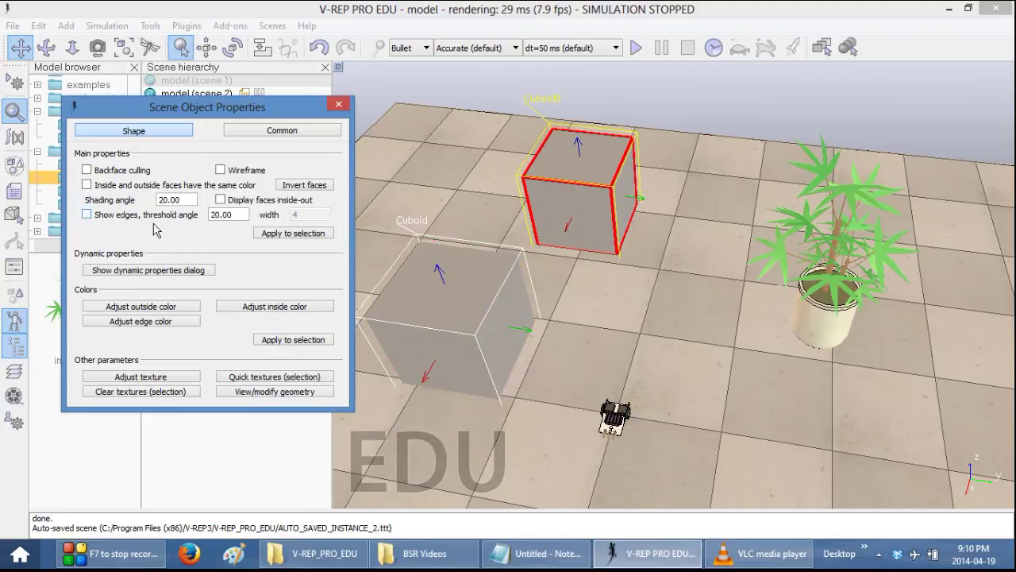
left_click(282, 234)
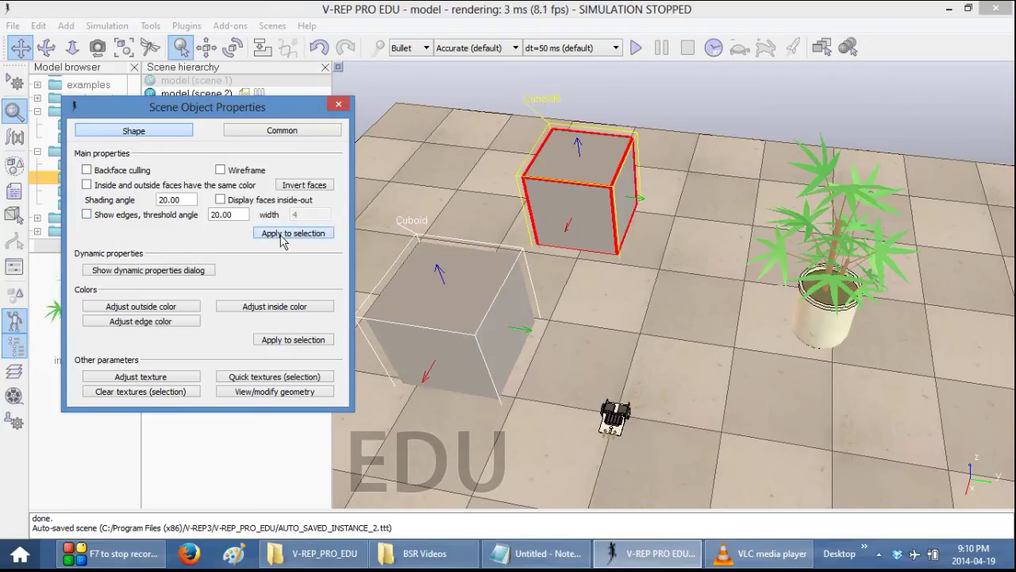
left_click(337, 106)
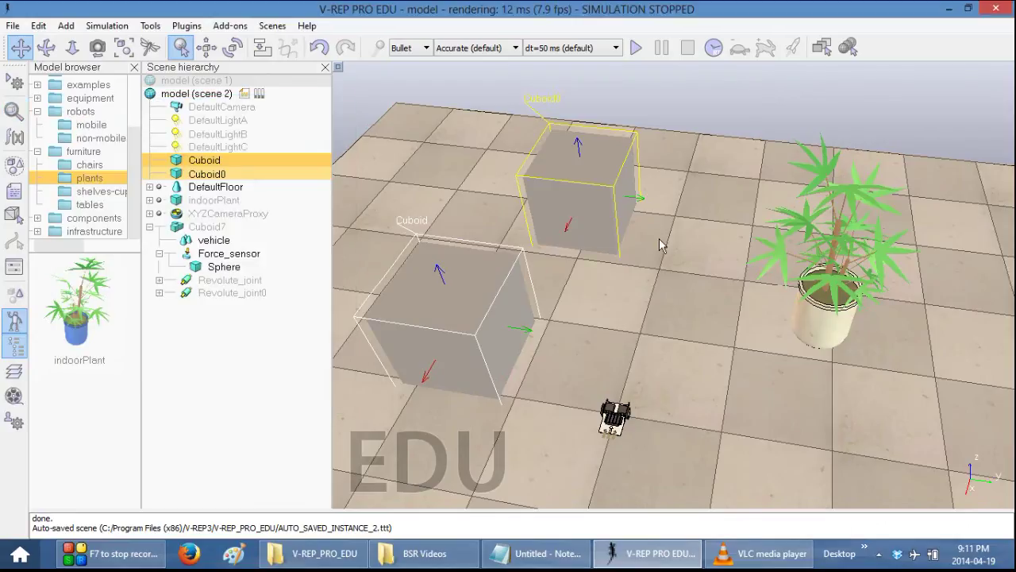
left_click(673, 308)
middle_click_drag(681, 359, 699, 310)
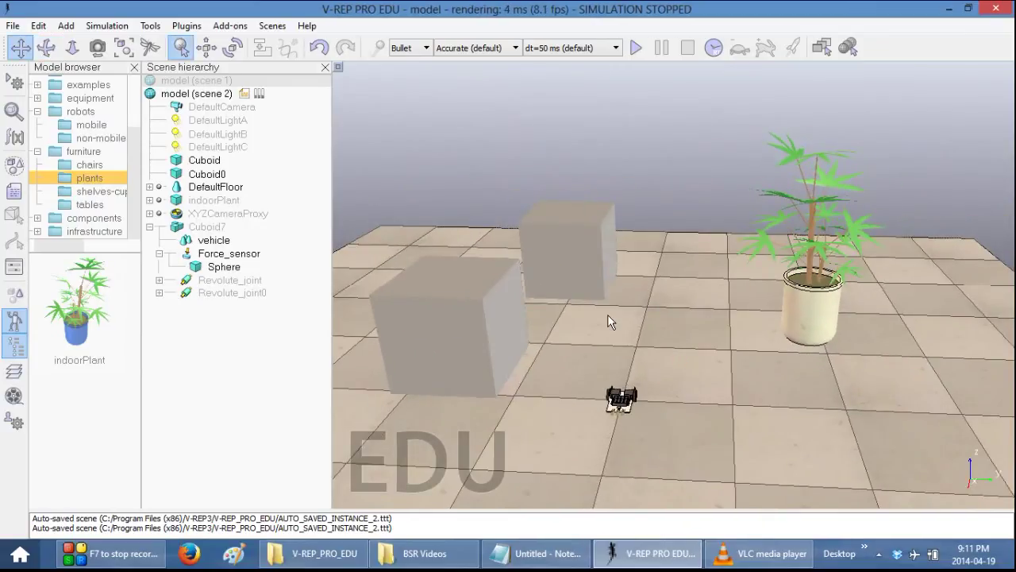
middle_click_drag(608, 320, 619, 366)
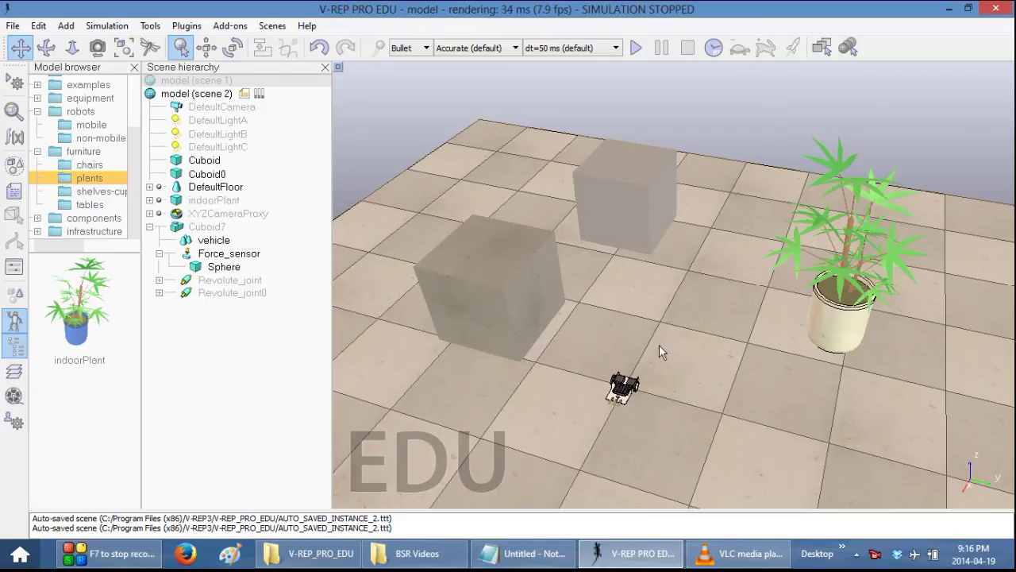
Add a spotlight to the scene through Add > Light > Spotlight.
right_click(609, 282)
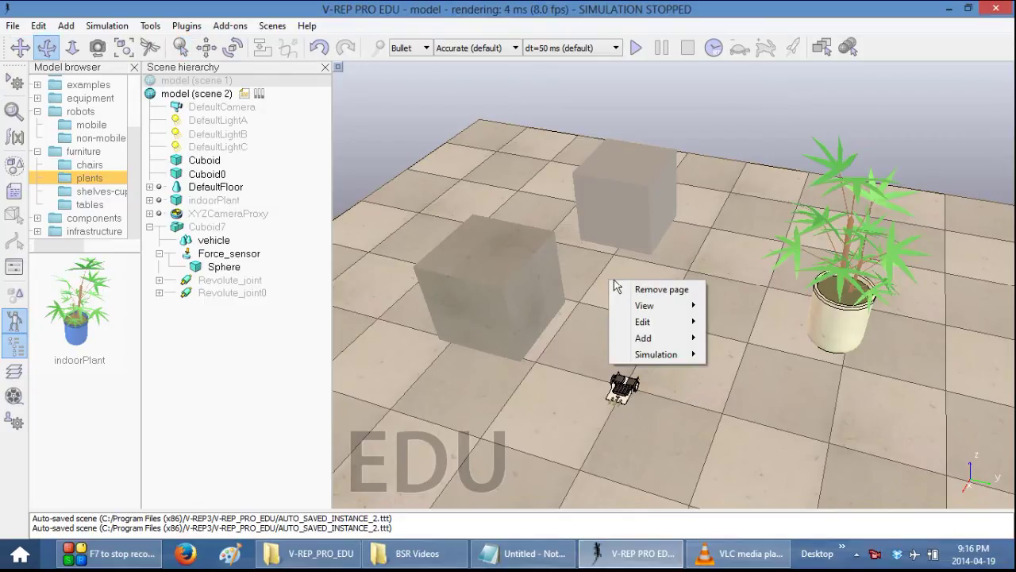
mouse_move(656, 342)
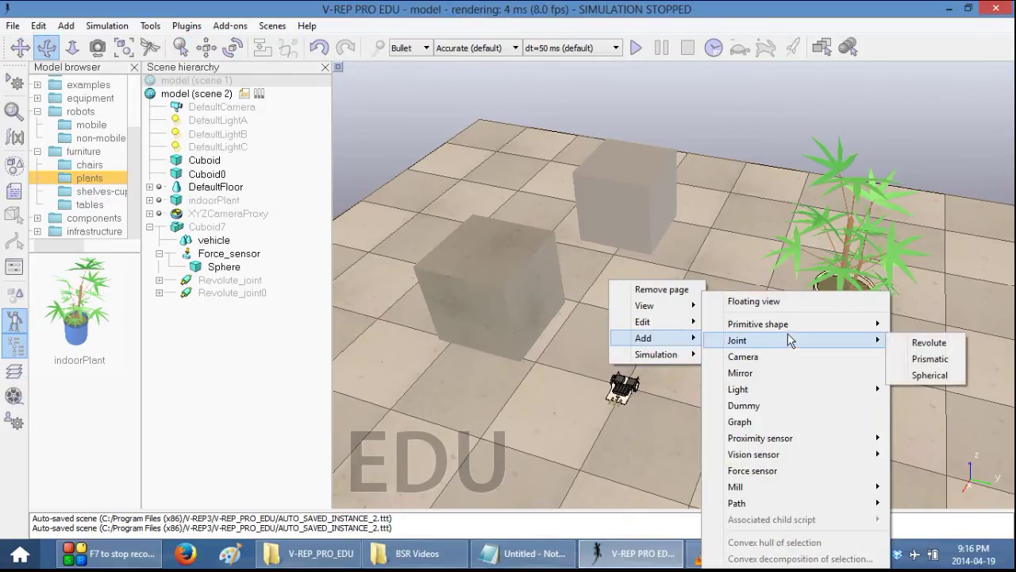
mouse_move(794, 392)
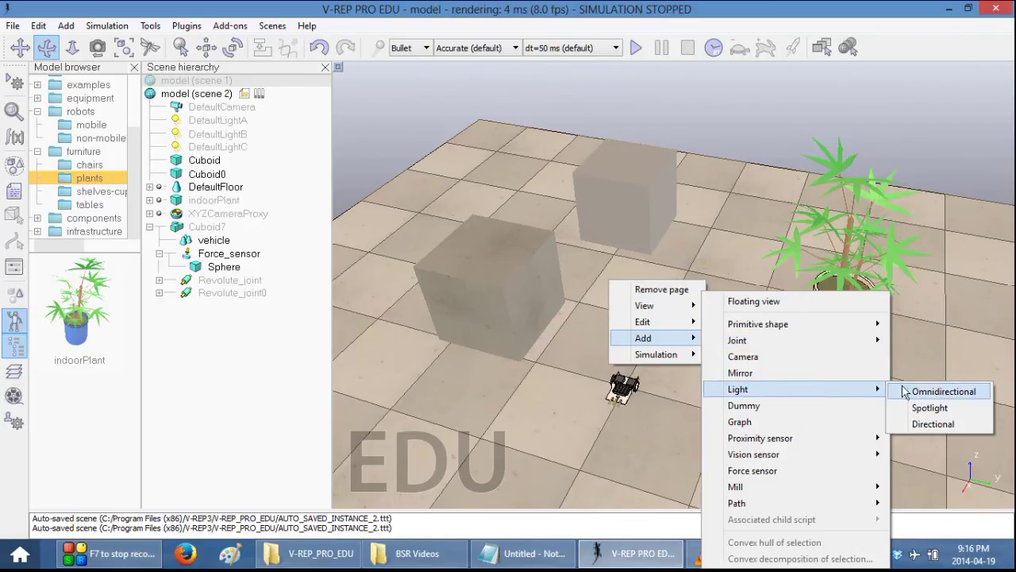
left_click(916, 405)
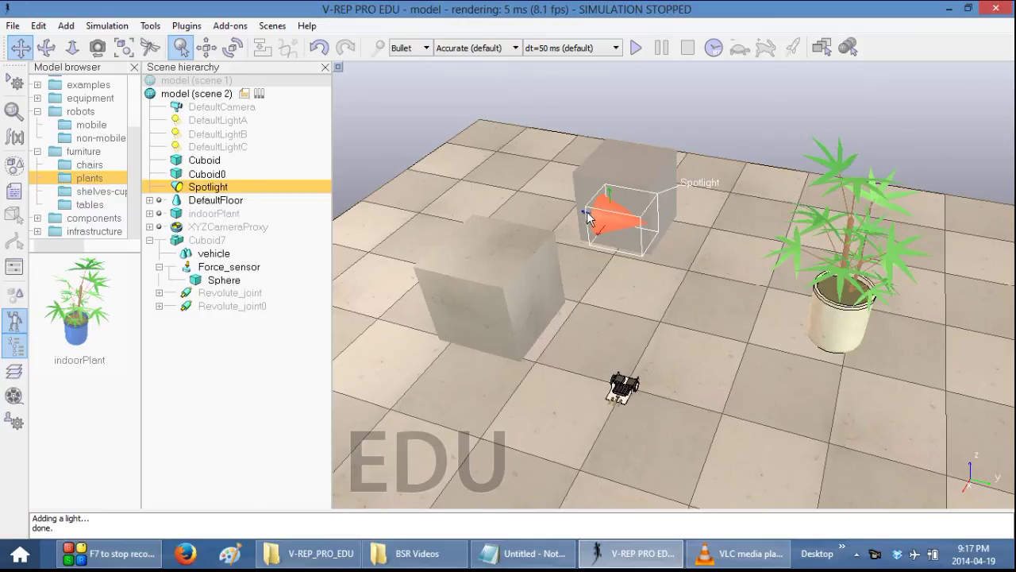
Shift the spotlight to about X -0.025, Y 0.30, Z 1.20 above the rear cube.
left_click(207, 48)
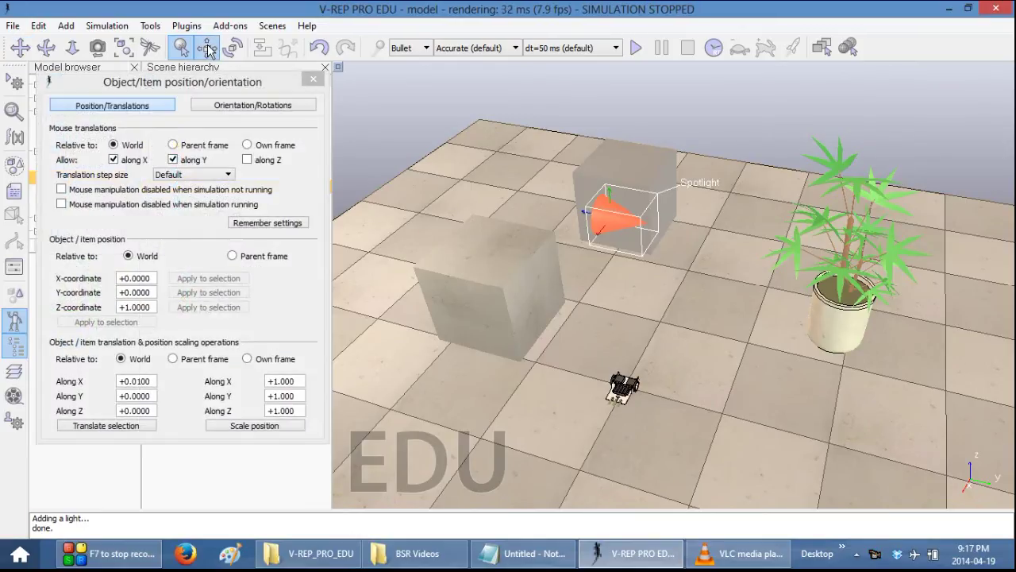
left_click_drag(608, 217, 719, 310)
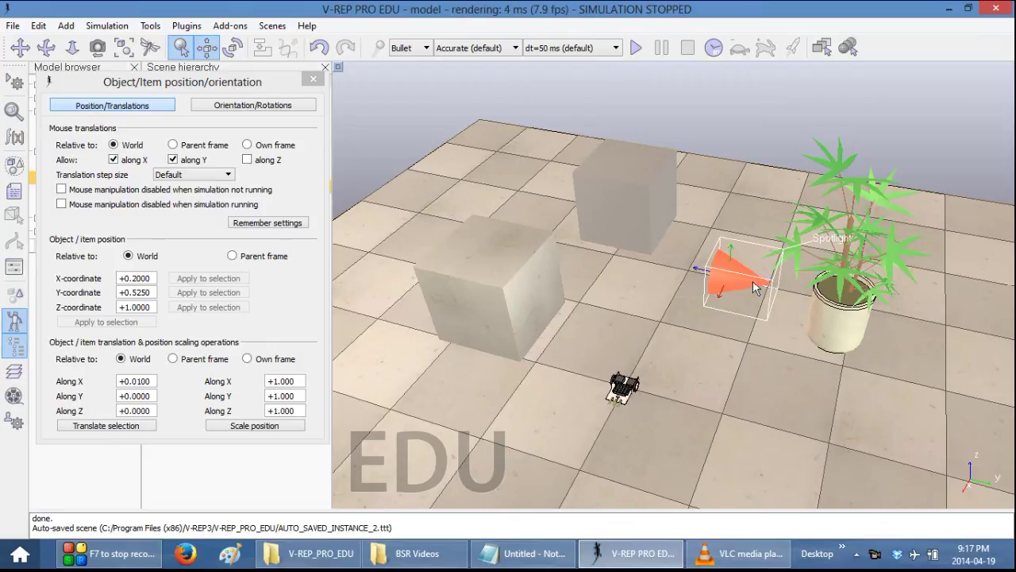
left_click_drag(744, 279, 719, 190)
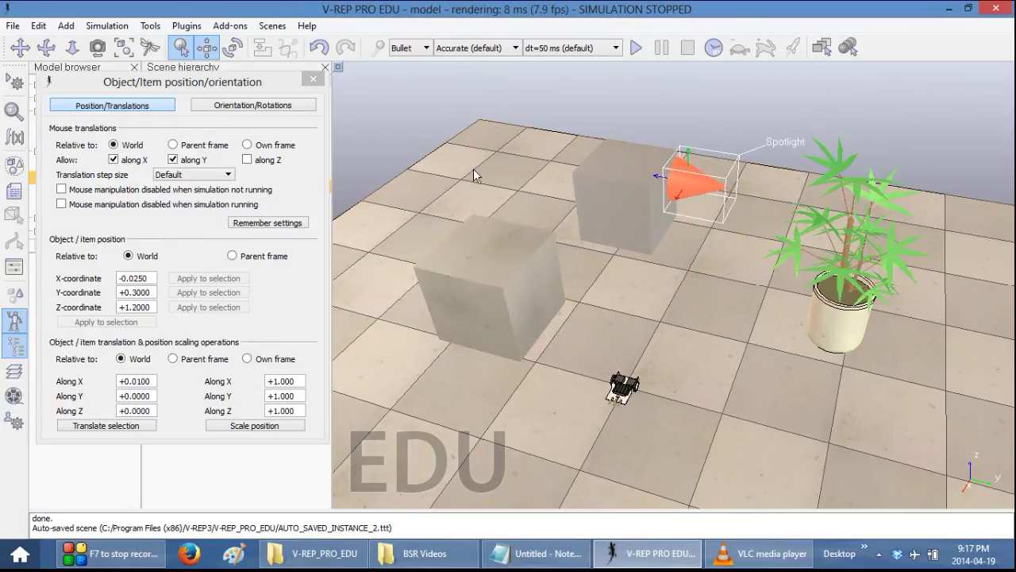
Rotate the spotlight 90° around X so it stands upright.
left_click(286, 106)
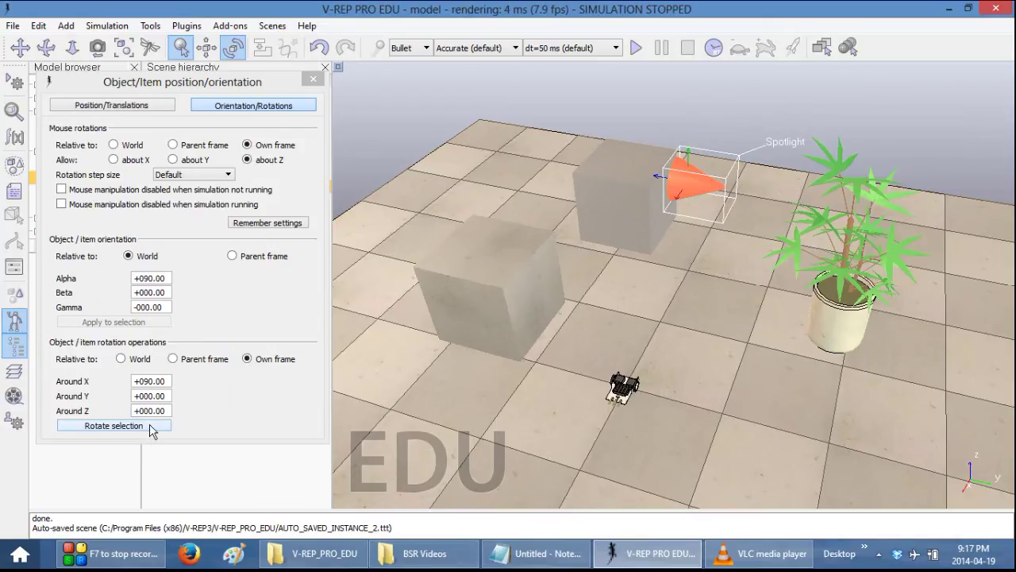
left_click(113, 426)
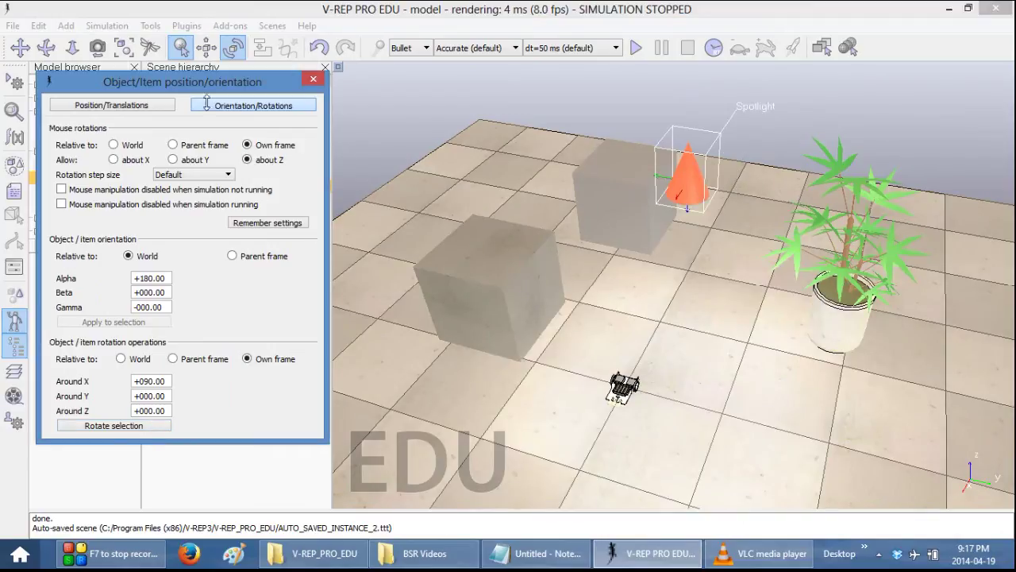
left_click(148, 108)
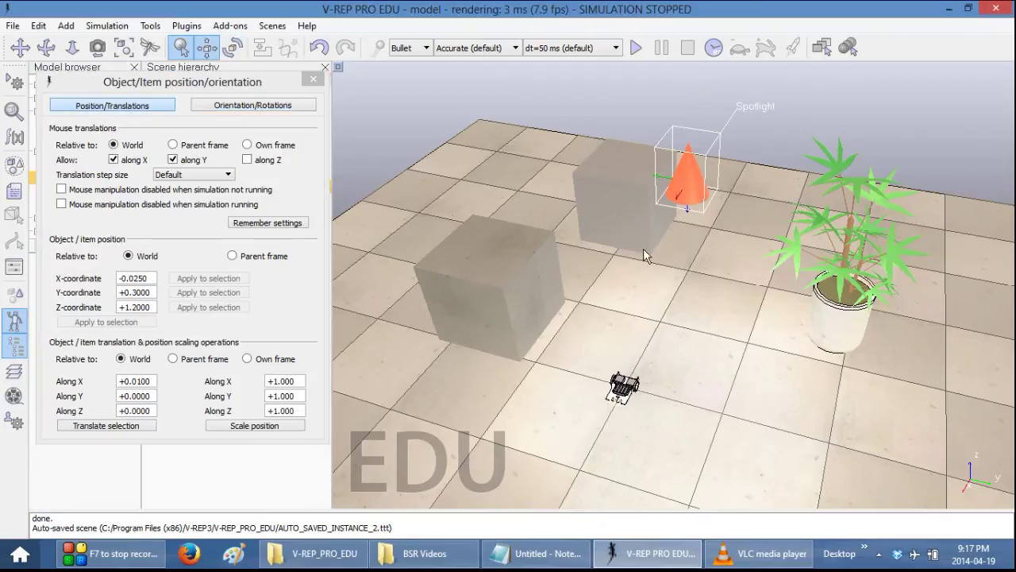
Raise the spotlight to a height of Z 1.8 and close the position settings.
left_click(692, 193)
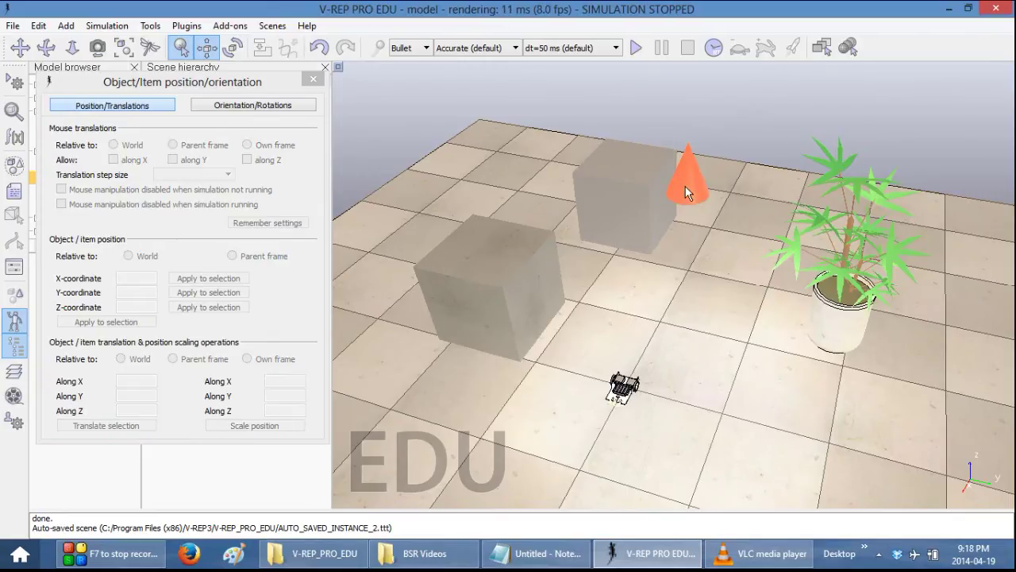
left_click(691, 179)
left_click_drag(690, 184, 688, 189)
left_click(687, 156)
left_click(685, 186)
left_click_drag(685, 186, 647, 45)
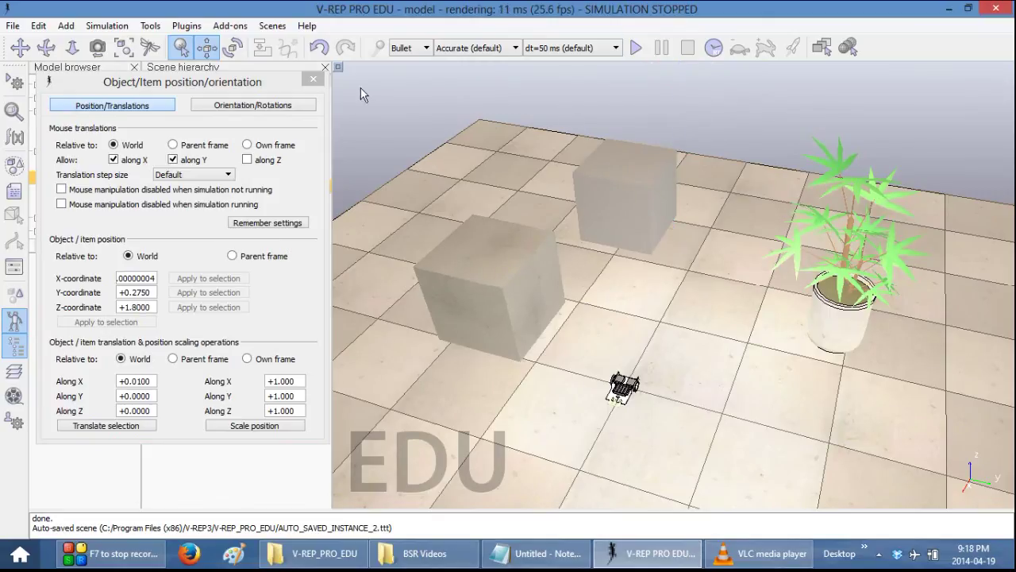
left_click(313, 79)
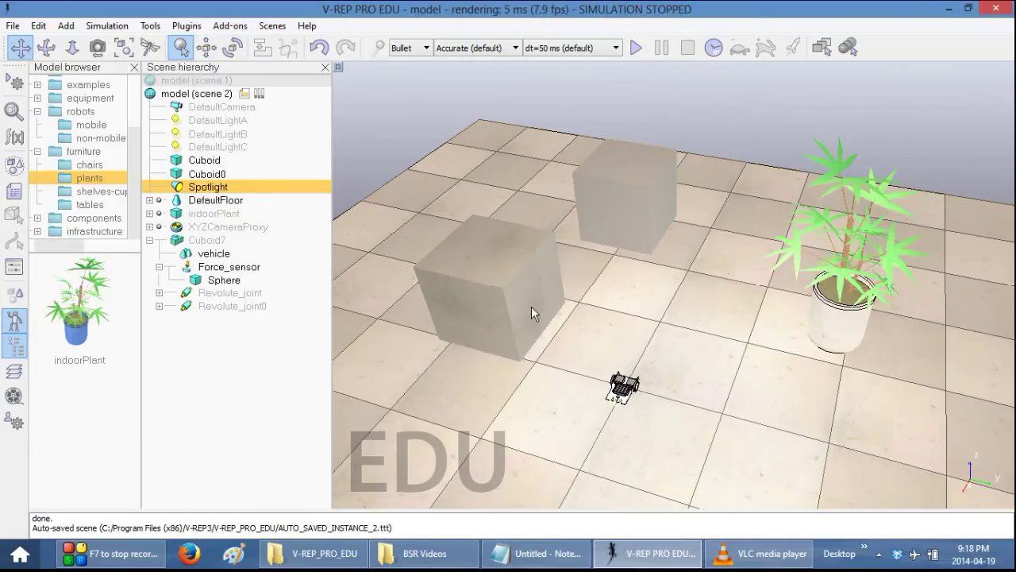
Set the Spotlight's object size to 0.05 and its spot cutoff to 20°.
double_click(179, 193)
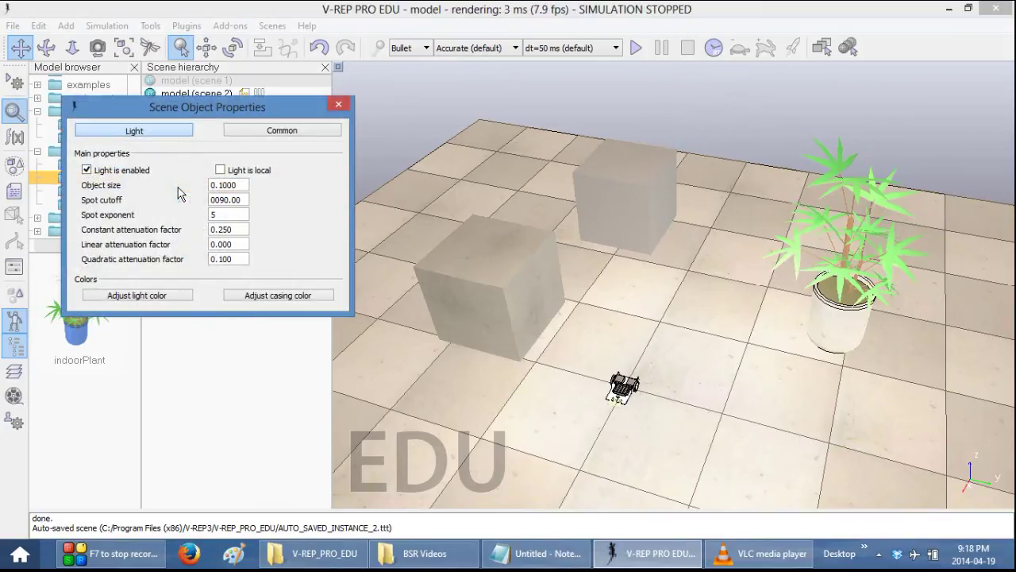
scroll(646, 351, "down", 5)
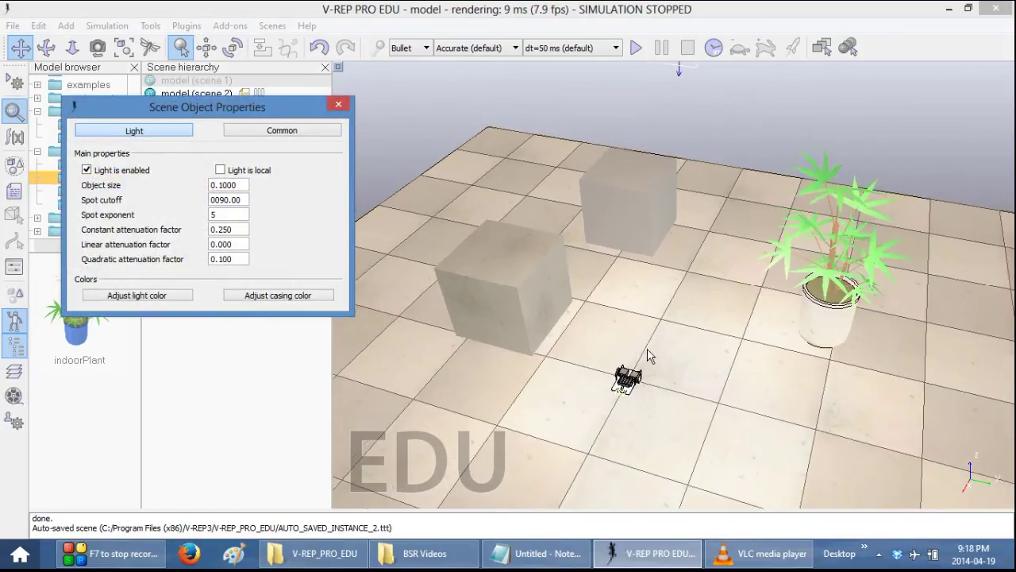
left_click(219, 185)
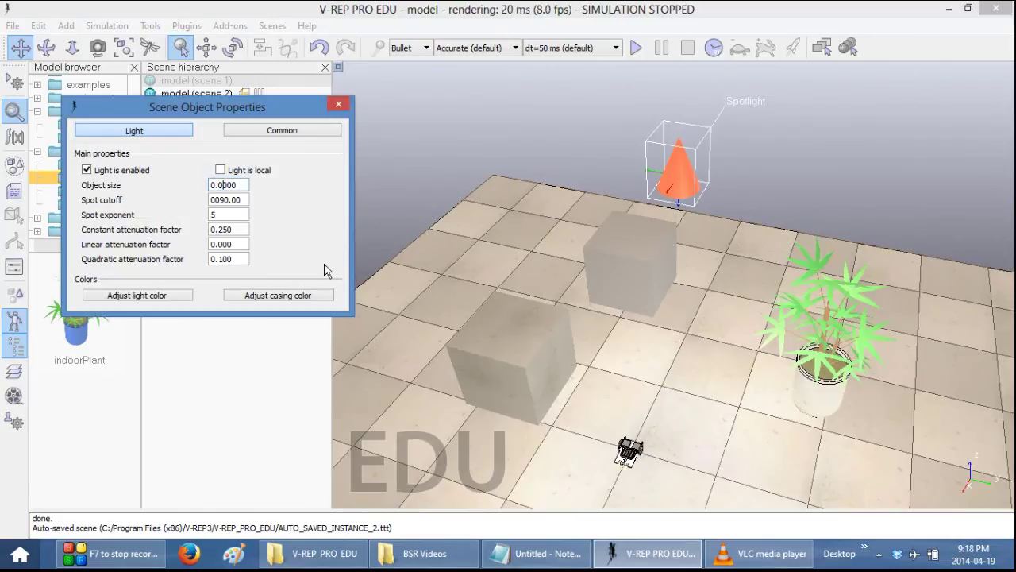
type("5")
left_click(237, 201)
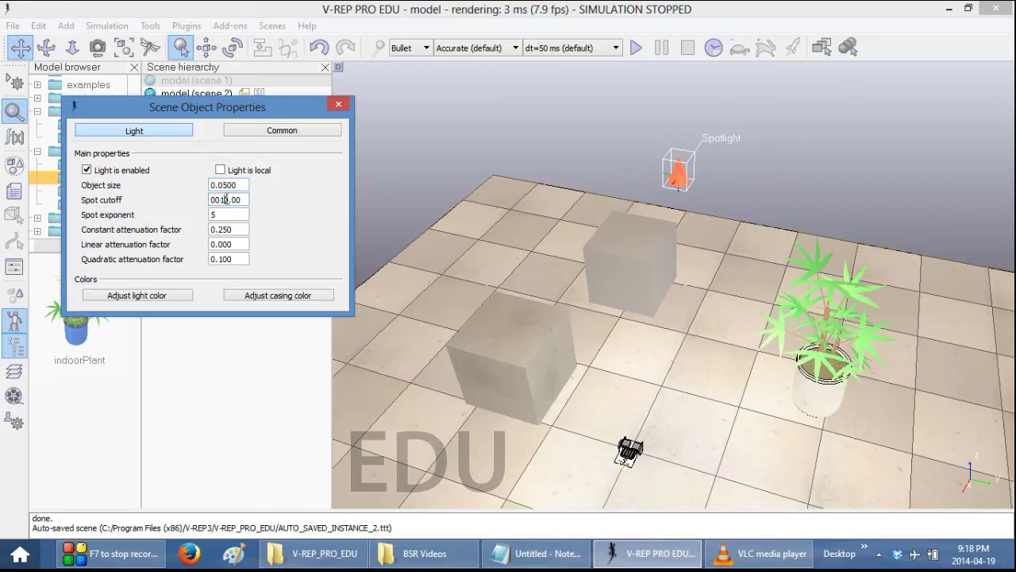
left_click(235, 214)
type("50")
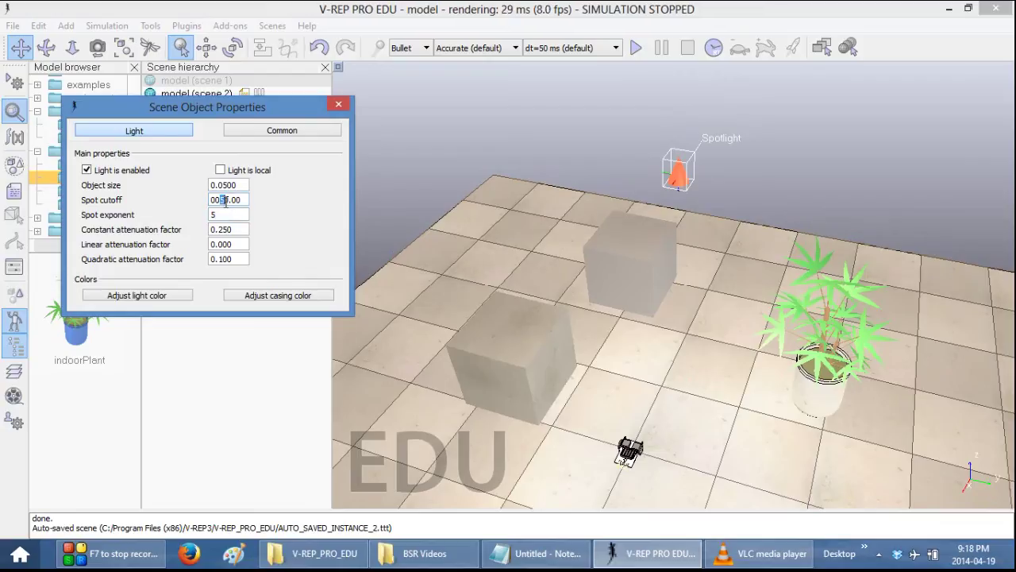
left_click(231, 216)
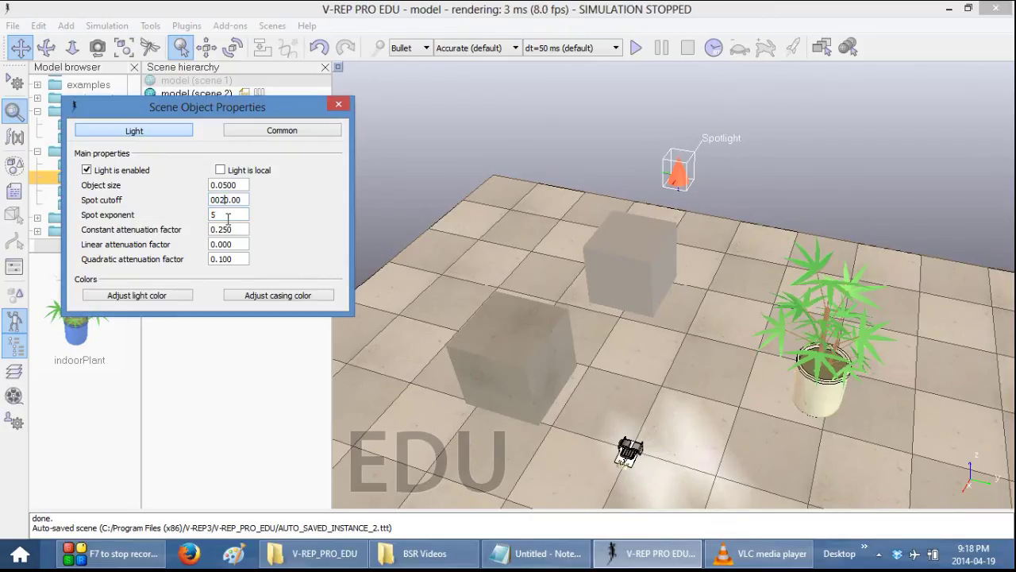
left_click(228, 217)
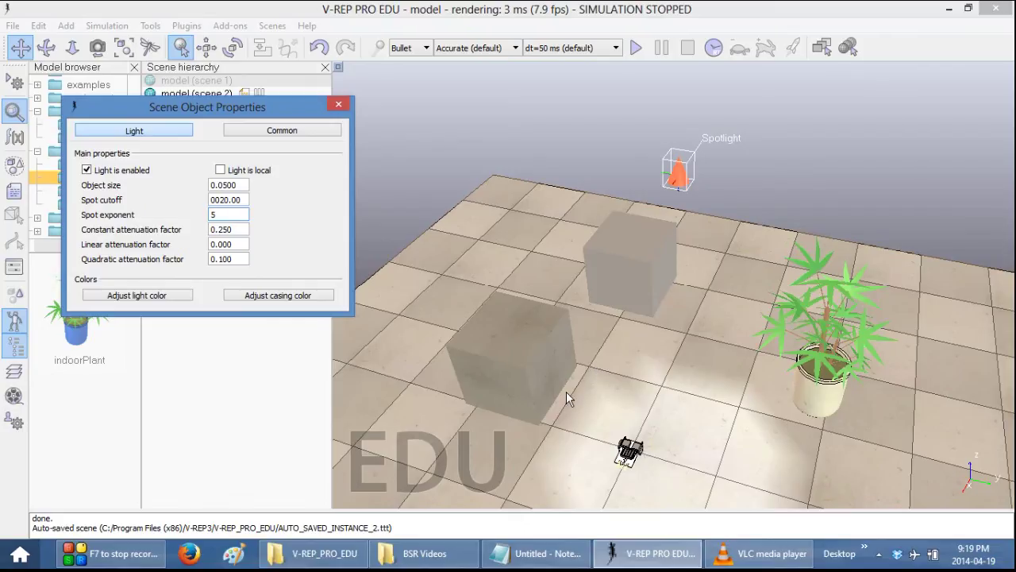
Try a different green level on the spotlight casing's ambient colour, then restore it.
left_click(277, 295)
left_click(223, 151)
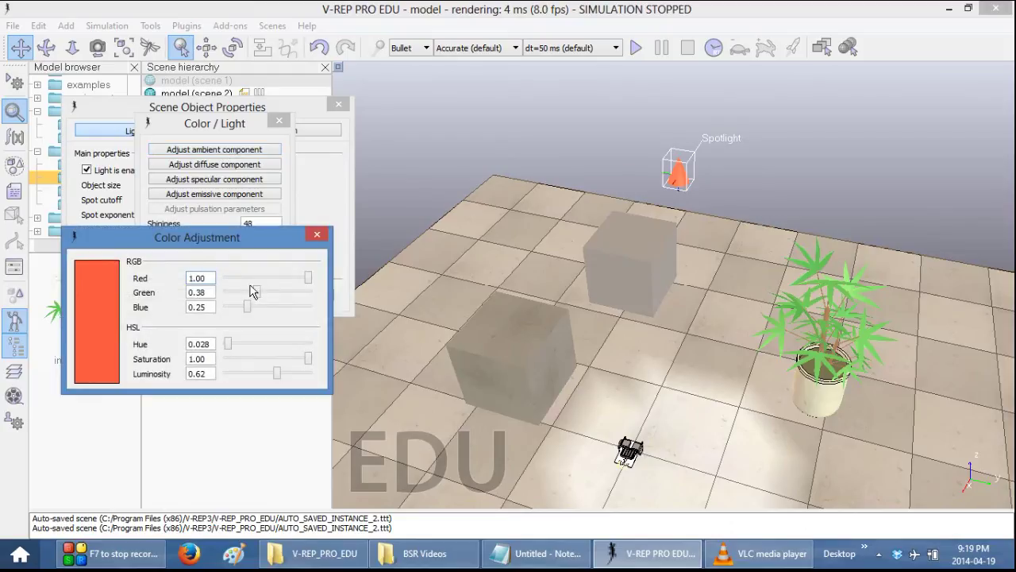
mouse_move(264, 298)
left_mouse_down()
mouse_move(294, 297)
mouse_move(259, 300)
left_mouse_up()
left_click(314, 235)
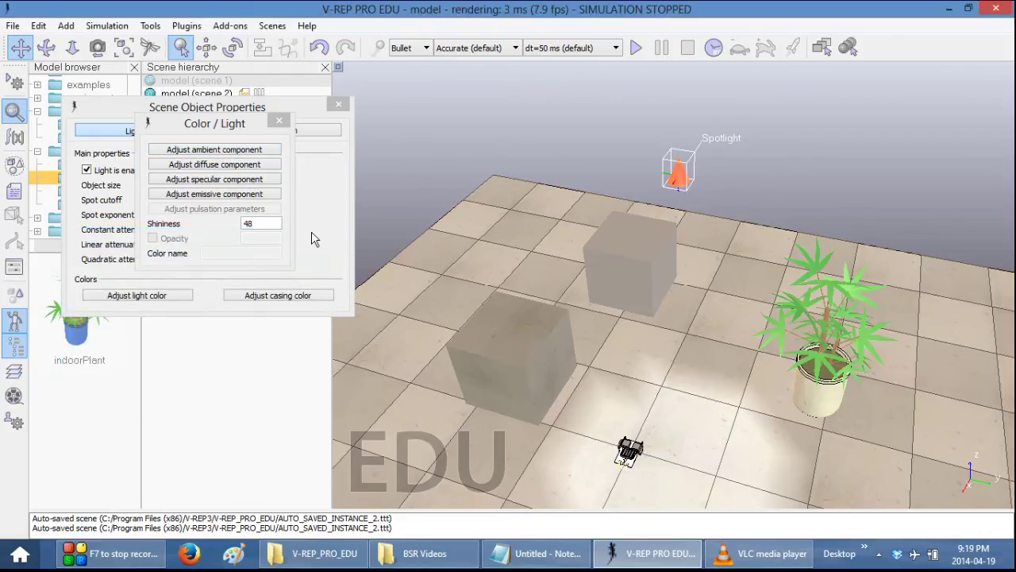
left_click(279, 123)
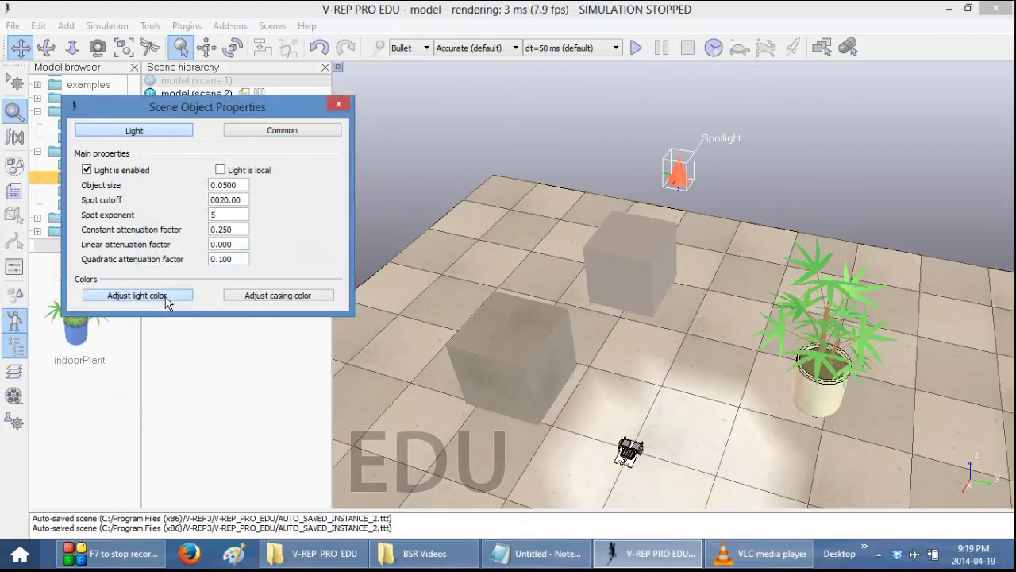
Turn the light's ambient colour full red, return it to dark grey, and close the spotlight properties.
left_click(169, 295)
left_click(251, 151)
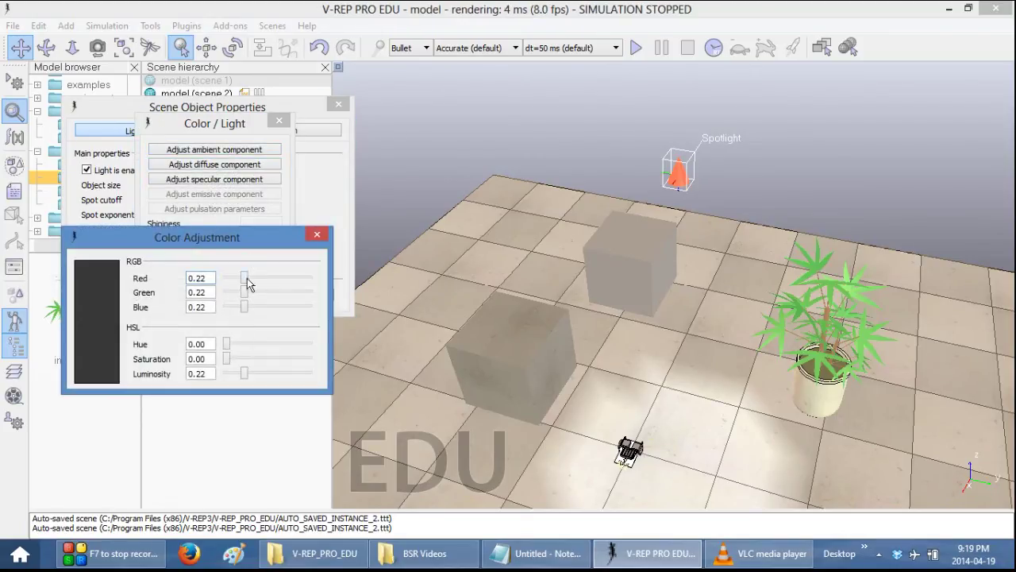
left_click_drag(247, 280, 317, 286)
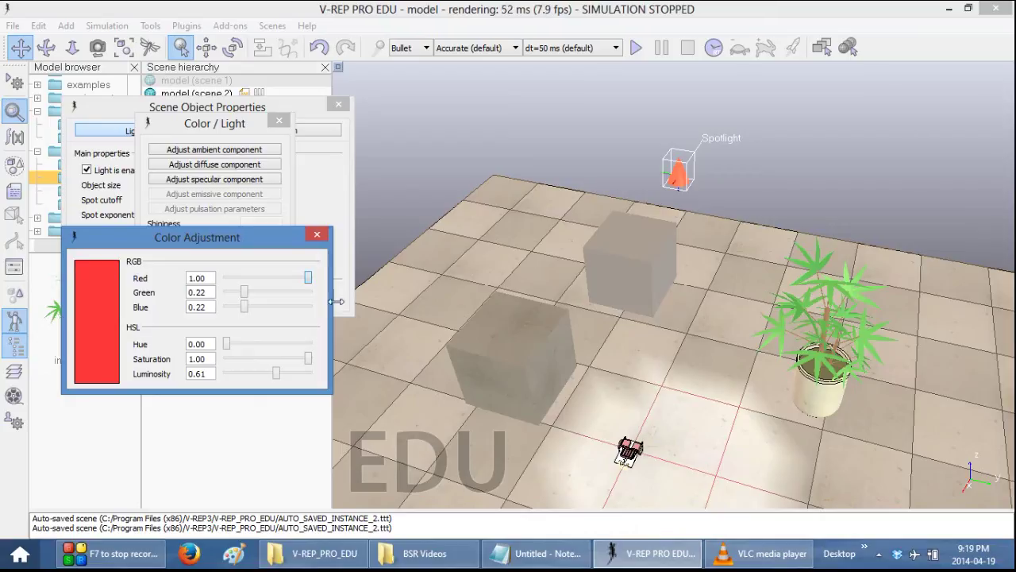
left_click_drag(309, 279, 245, 284)
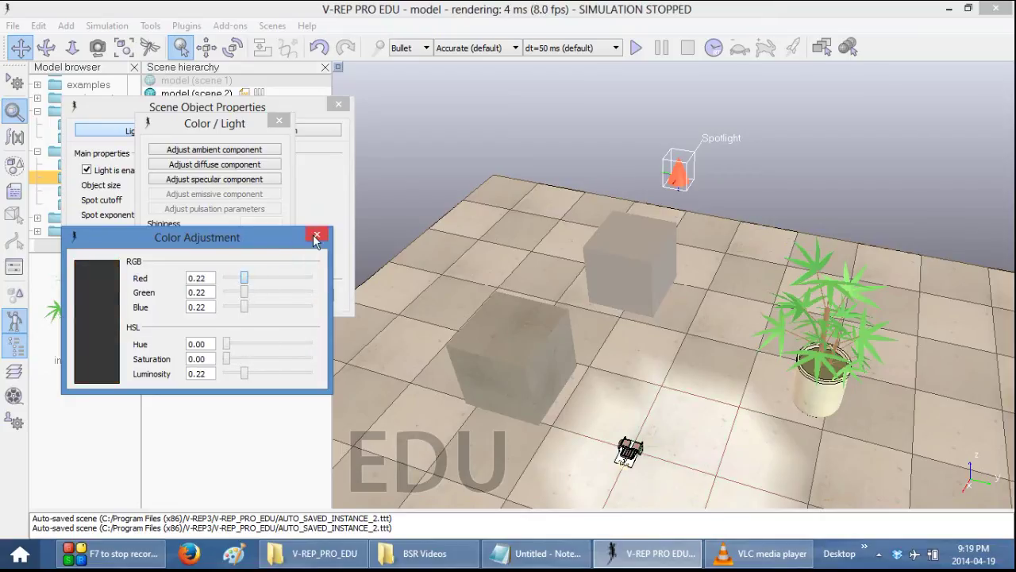
left_click(315, 237)
left_click(279, 120)
left_click(338, 104)
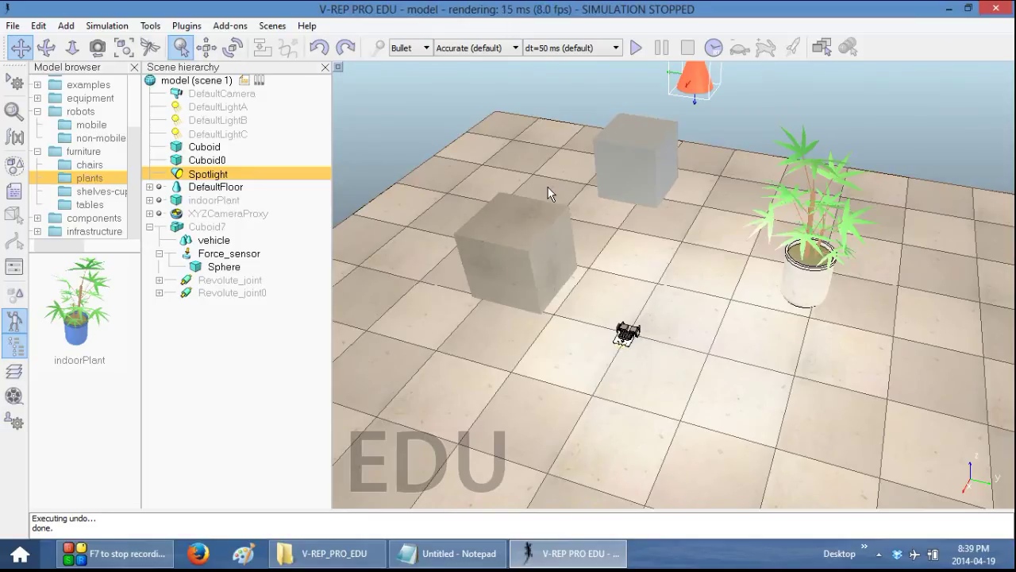
Open the scene's environment properties and shift the window slightly.
left_click(150, 26)
left_click(172, 179)
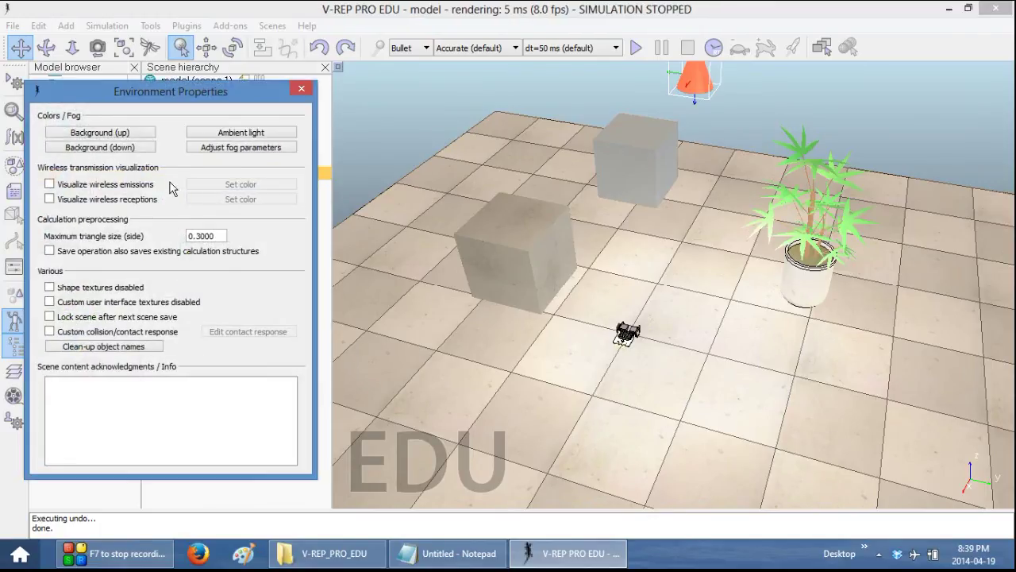
left_click_drag(164, 92, 157, 87)
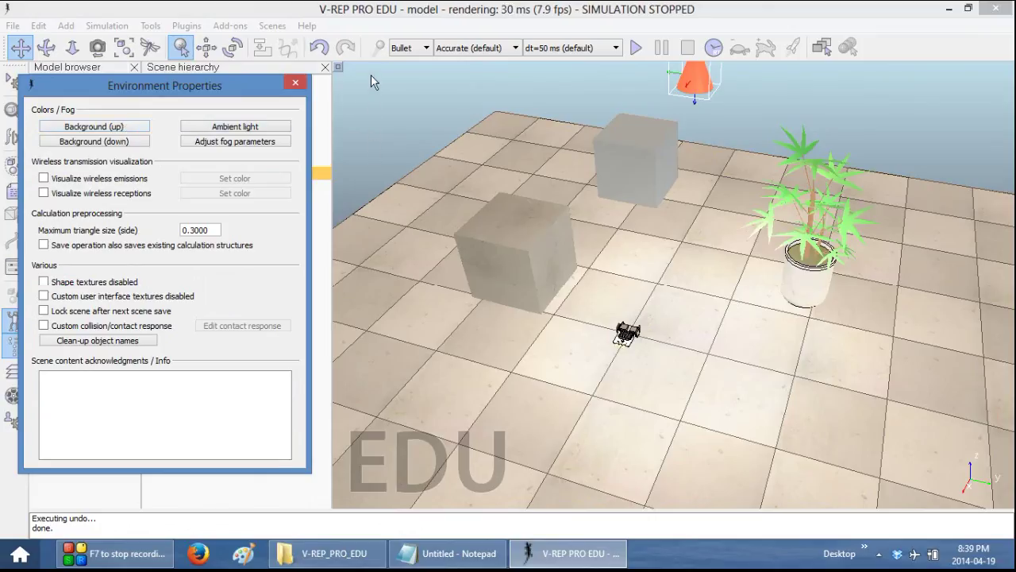
Set the upper background colour to light grey at RGB 0.75.
left_click(114, 132)
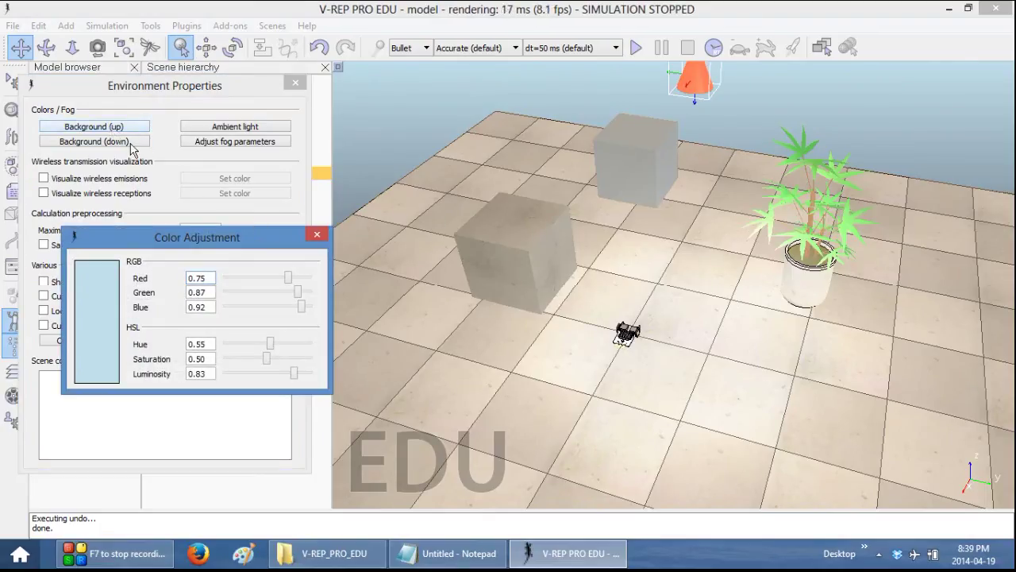
left_click_drag(297, 293, 281, 314)
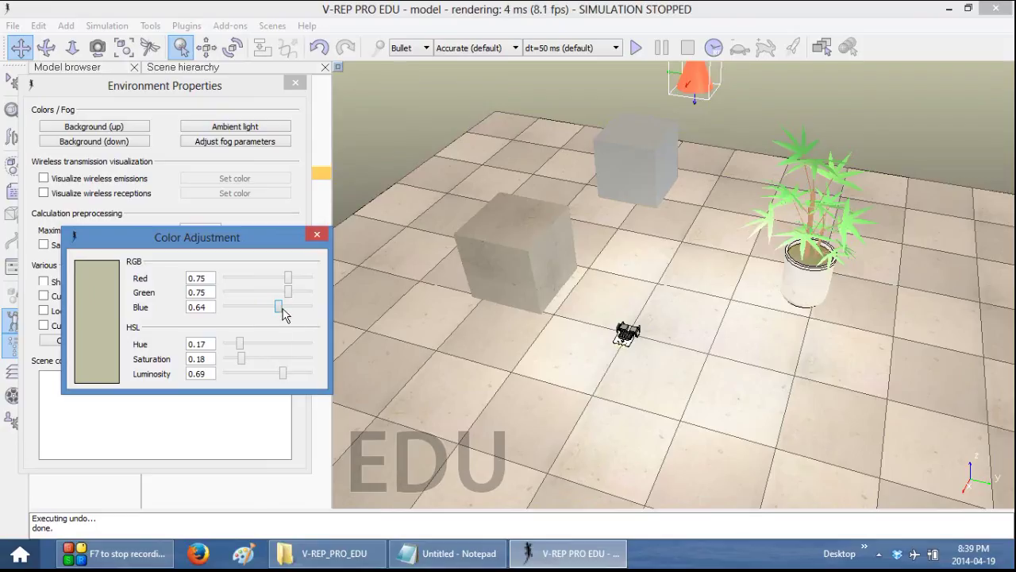
mouse_move(280, 309)
left_mouse_down()
mouse_move(286, 290)
mouse_move(225, 278)
mouse_move(289, 282)
mouse_move(288, 308)
left_mouse_up()
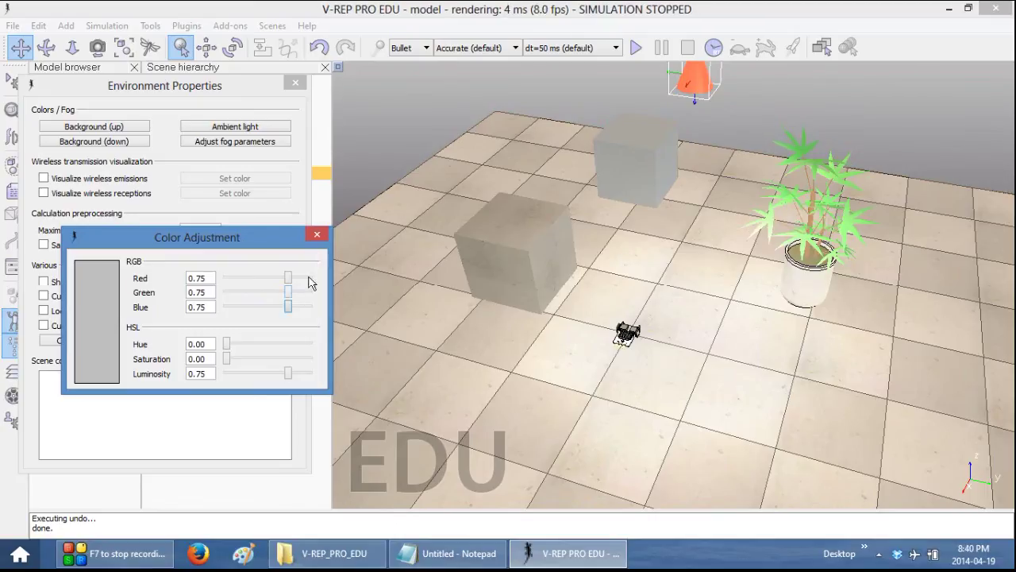
left_click(318, 235)
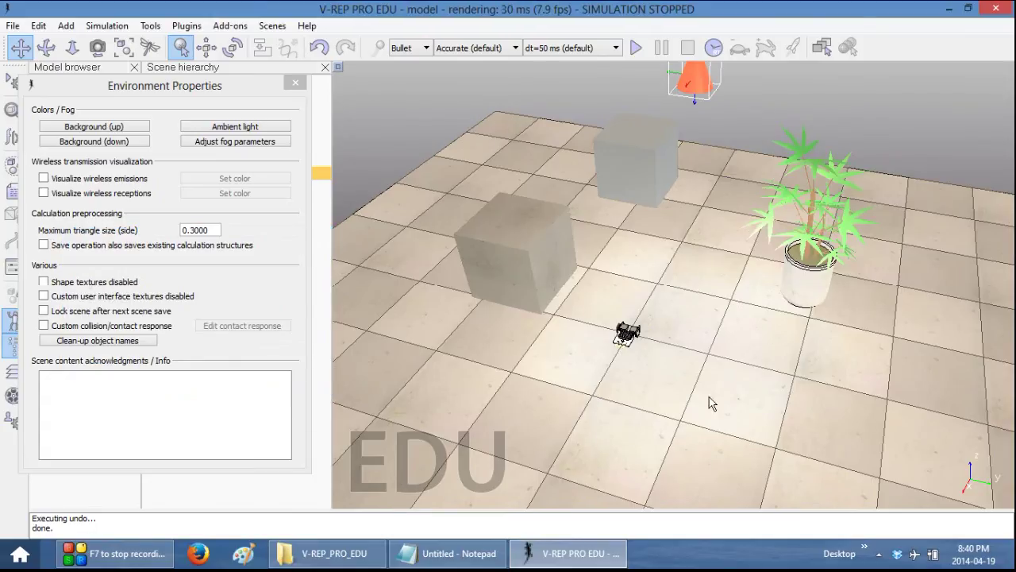
Raise the ambient light's red value so it reads RGB 0.21, 0.20, 0.20.
left_click(240, 127)
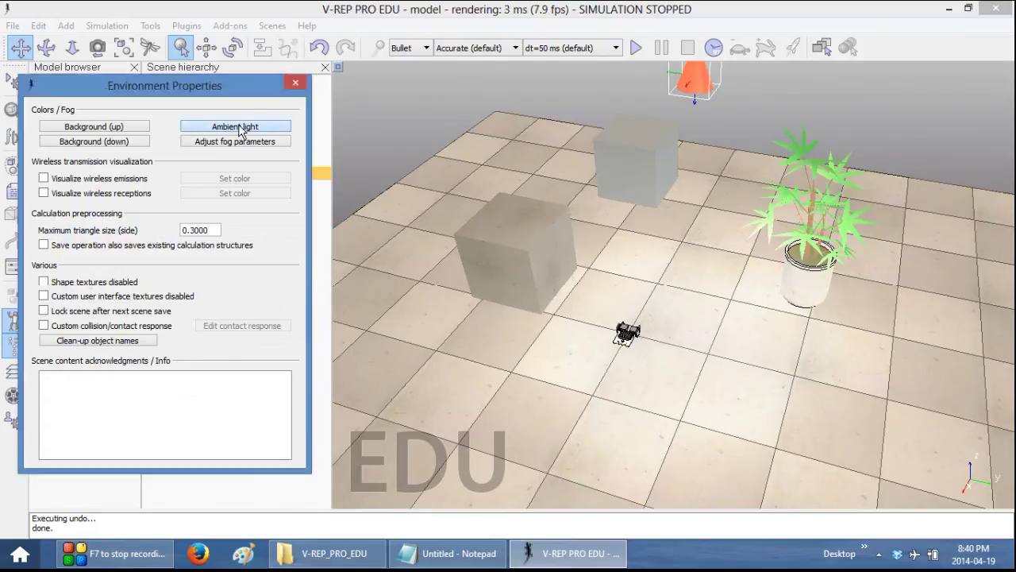
mouse_move(243, 277)
left_mouse_down()
mouse_move(310, 279)
mouse_move(245, 286)
mouse_move(297, 294)
mouse_move(244, 292)
left_mouse_up()
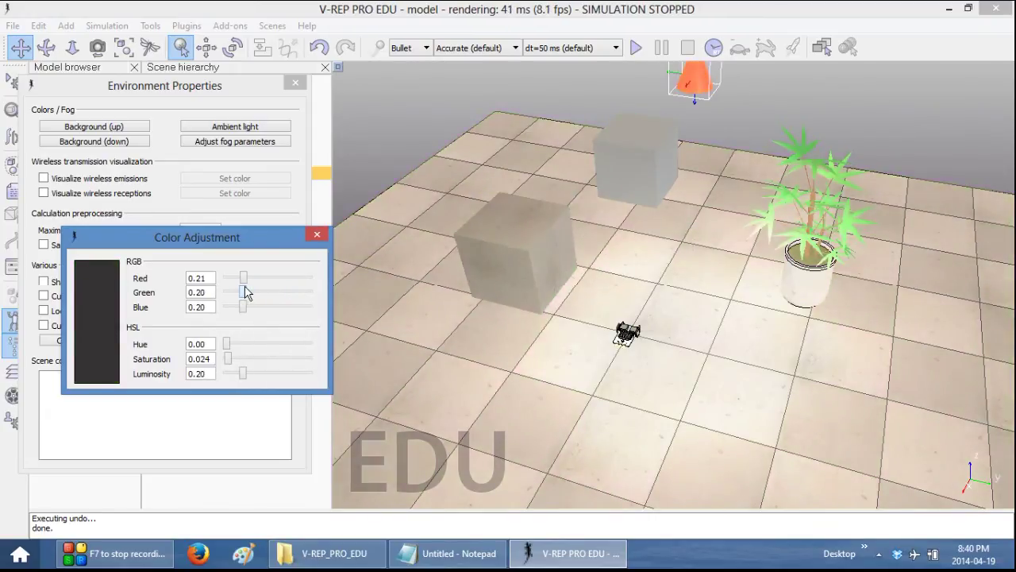
left_click(317, 235)
left_click_drag(691, 311, 676, 346)
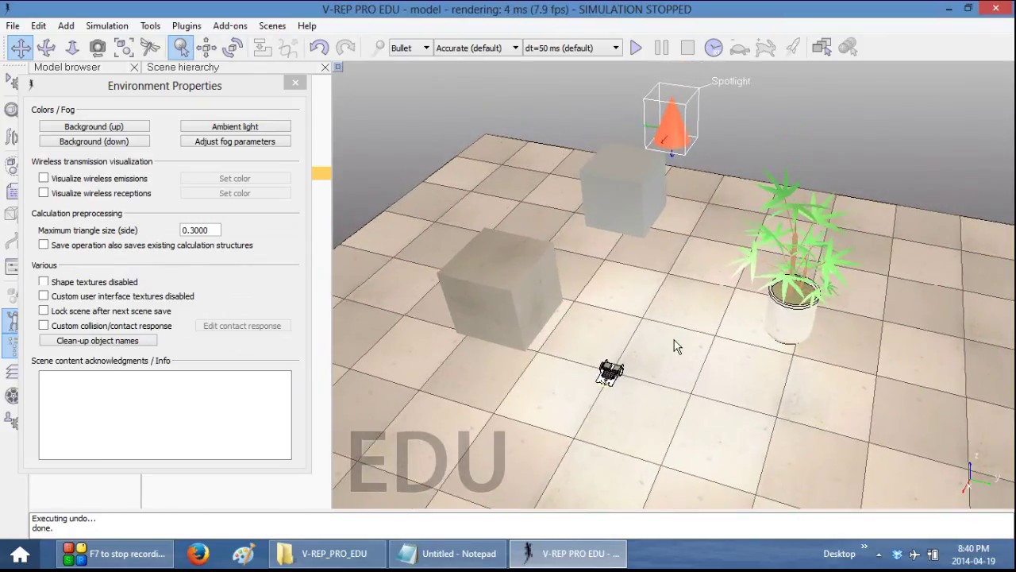
Enable linear fog and set its End distance to 5 after briefly trying 8.
left_click(248, 145)
left_click(248, 145)
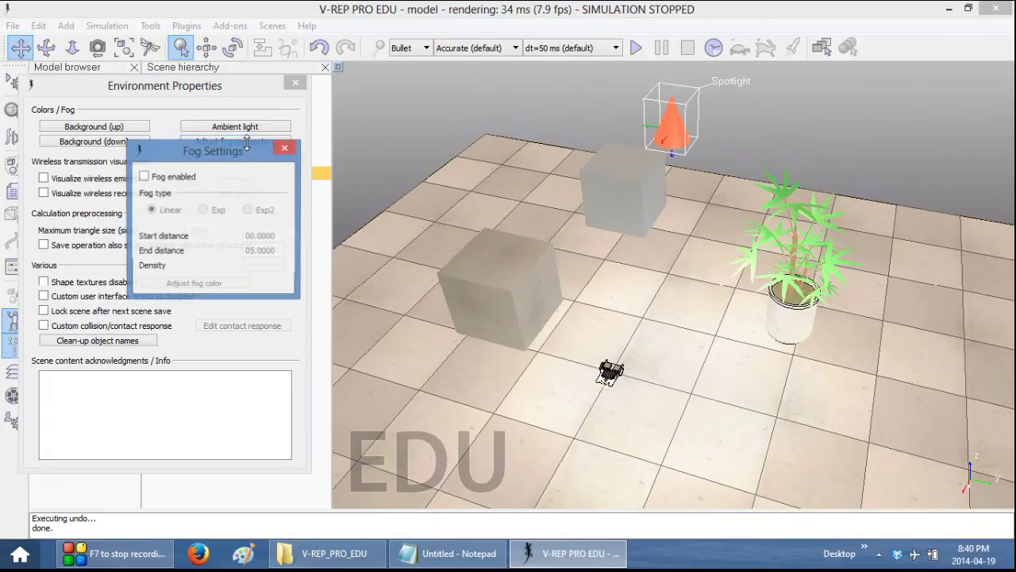
left_click_drag(200, 155, 168, 176)
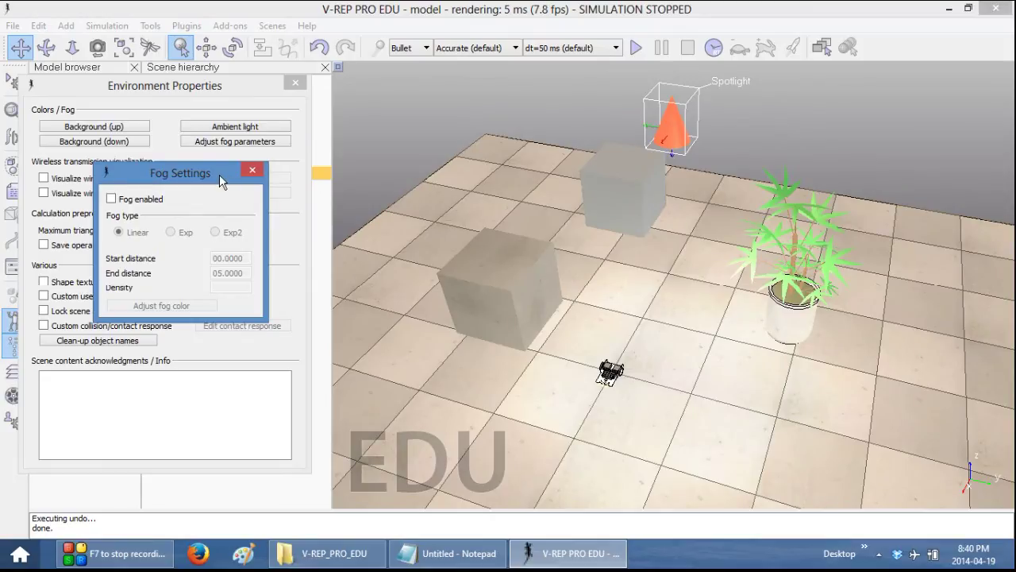
left_click(112, 199)
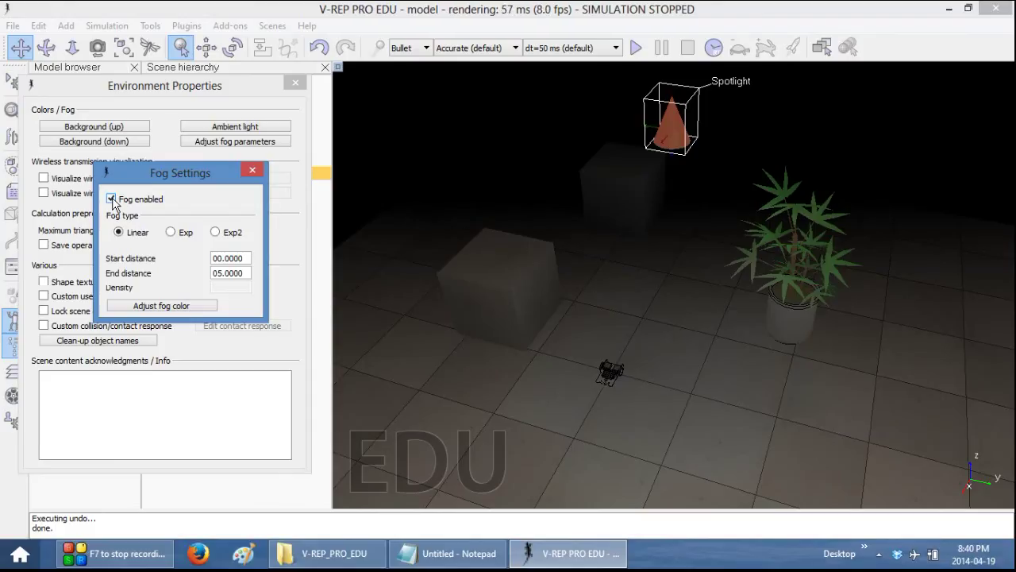
double_click(221, 272)
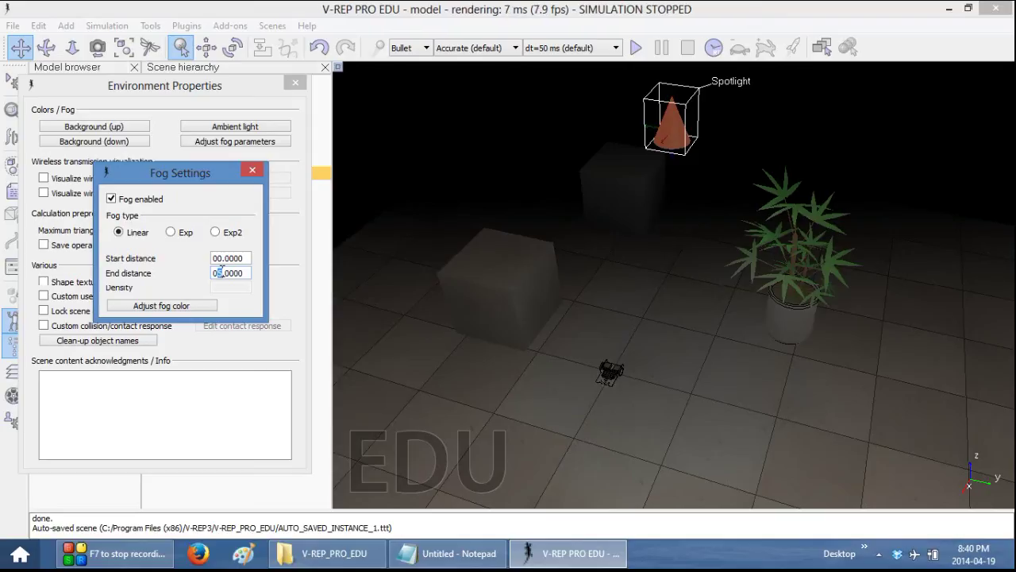
type("8")
key("shift+Tab")
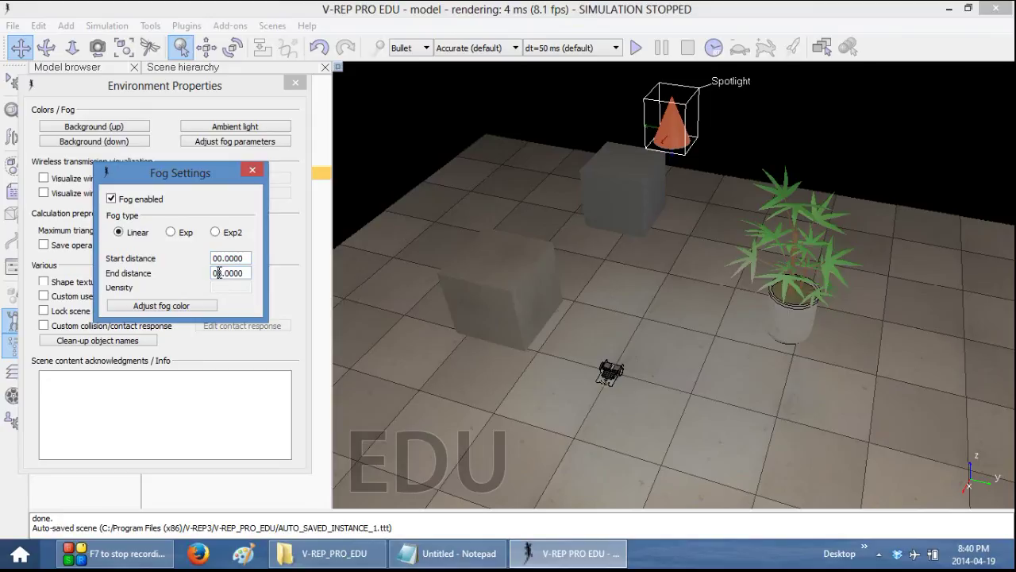
type("5")
left_click(235, 256)
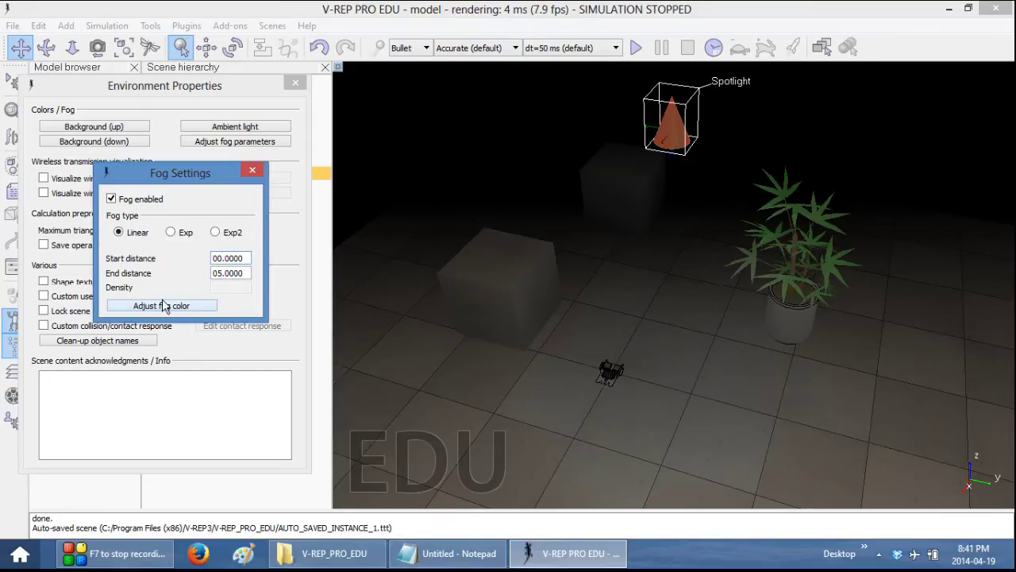
Try adjusting the fog colour's red component, leaving the fog black.
left_click(204, 308)
mouse_move(227, 278)
left_mouse_down()
mouse_move(278, 279)
mouse_move(227, 280)
mouse_move(240, 279)
mouse_move(236, 310)
mouse_move(227, 307)
mouse_move(235, 292)
mouse_move(216, 286)
left_mouse_up()
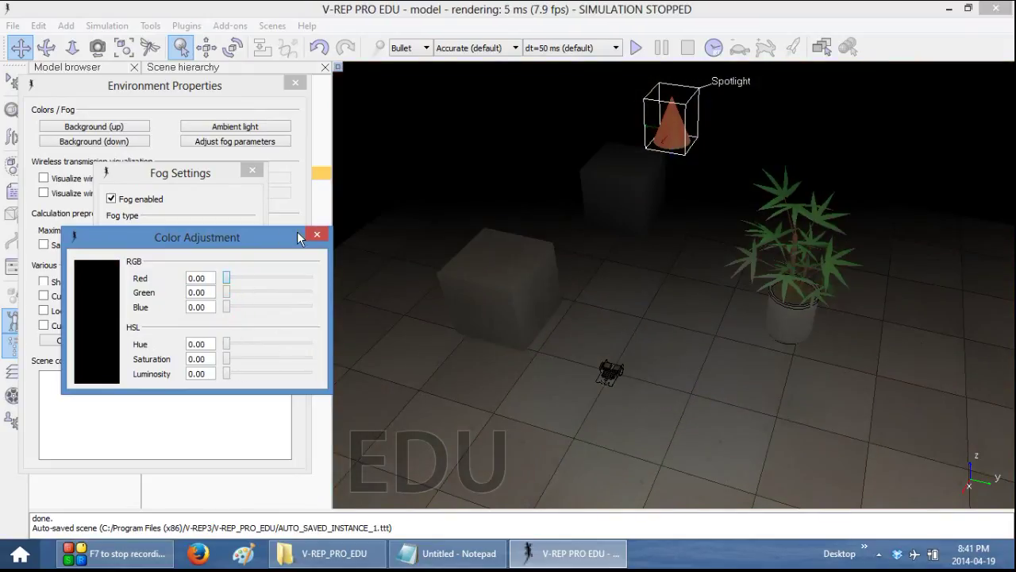
left_click(317, 233)
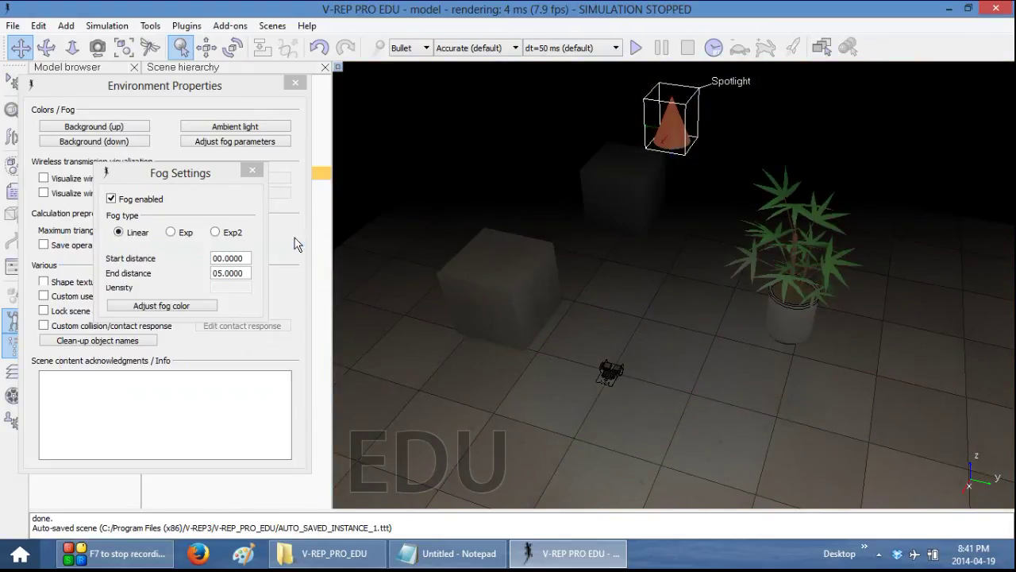
Close the fog settings and environment properties windows.
left_click(253, 170)
left_click(293, 80)
mouse_move(607, 294)
right_mouse_down()
mouse_move(675, 325)
mouse_move(652, 284)
mouse_move(606, 305)
right_mouse_up()
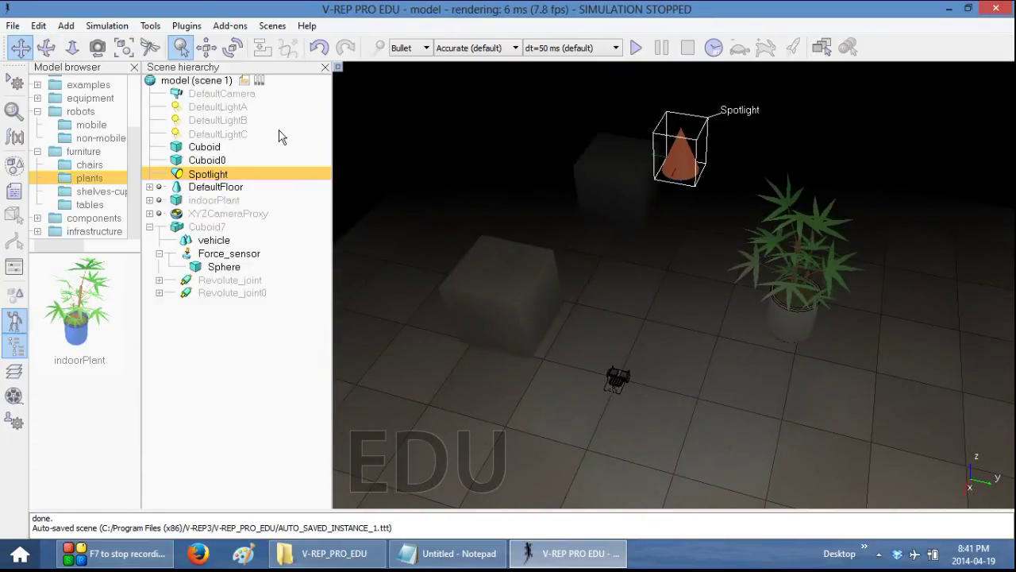
Drag the spotlight to about X +0.05, Y 0, Z +1.575 above the back cube, then deselect it.
left_click(206, 48)
left_click_drag(681, 181, 598, 210)
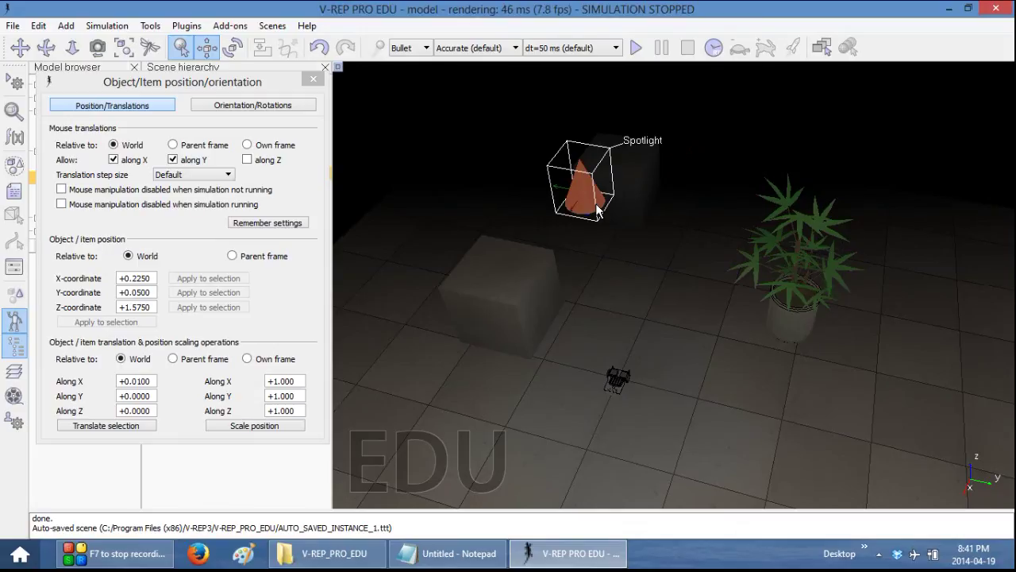
left_click_drag(597, 212, 705, 126)
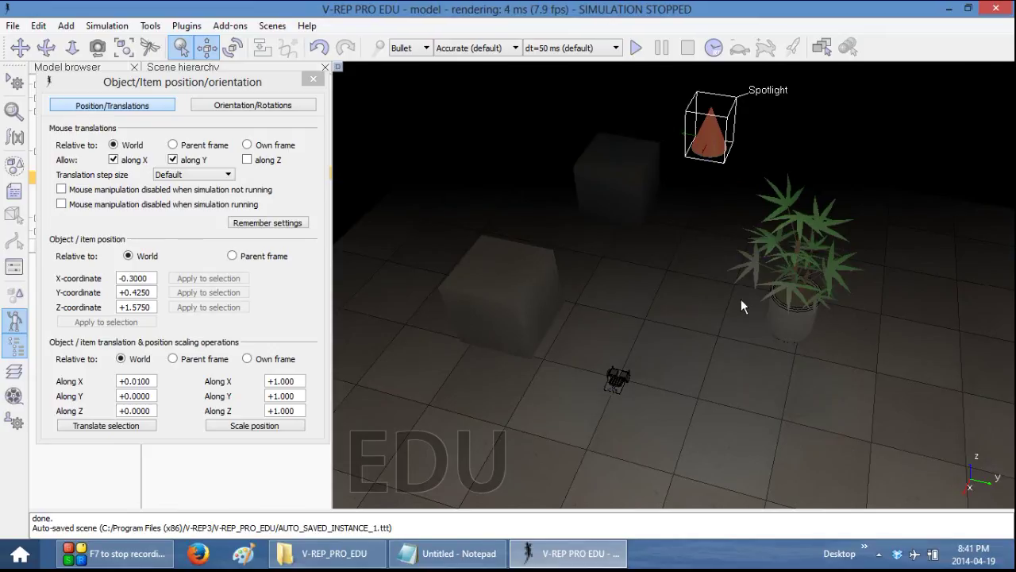
left_click_drag(715, 142, 556, 143)
left_click(313, 78)
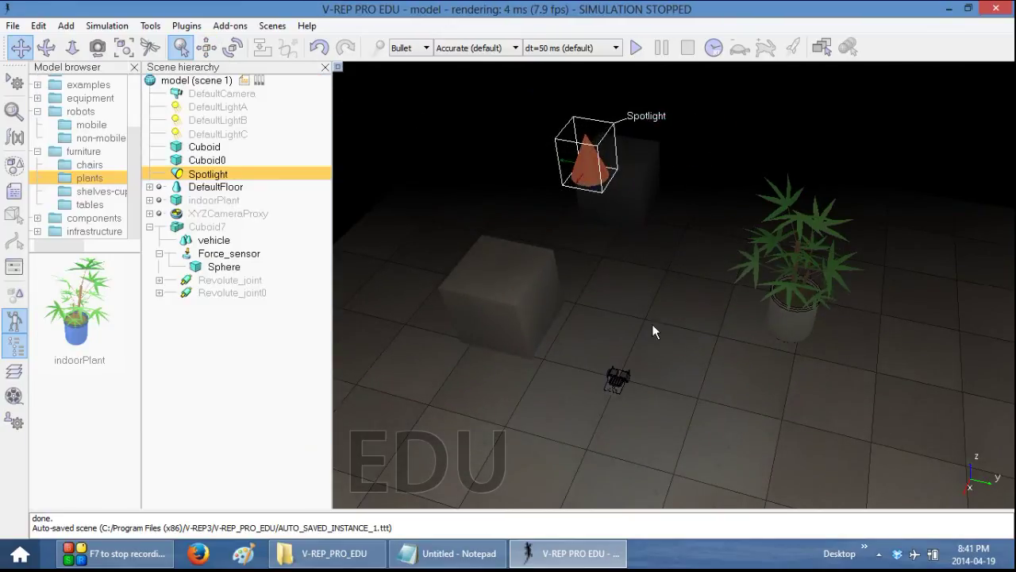
left_click(652, 324)
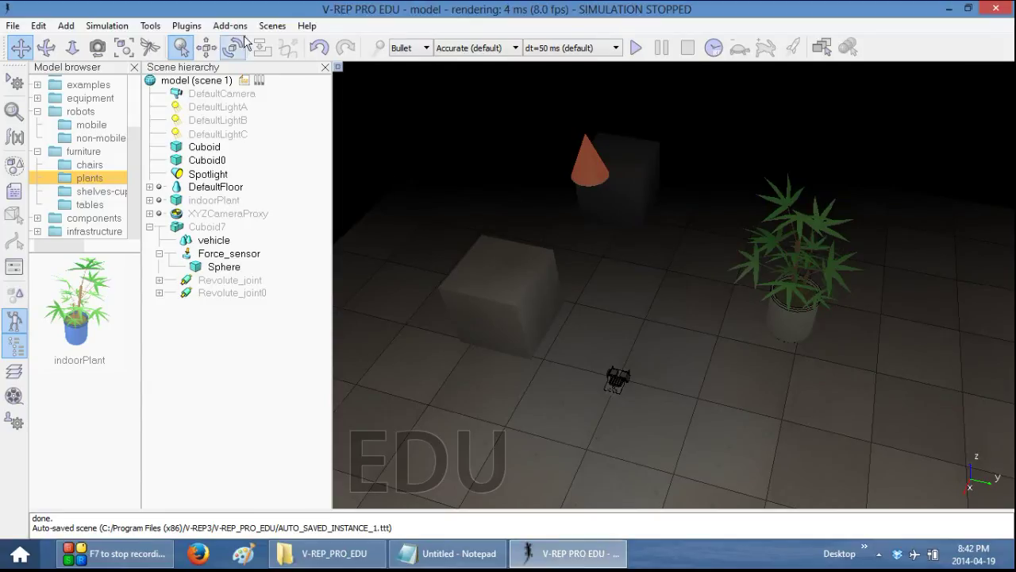
Open the Video Recorder below the hierarchy and start recording the scene immediately.
left_click(152, 29)
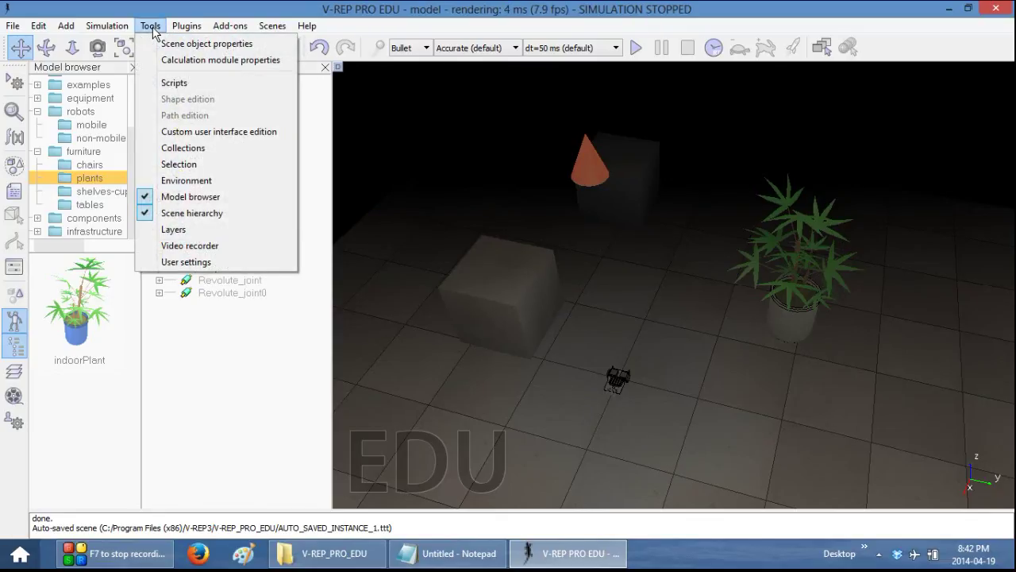
left_click(181, 245)
left_click_drag(238, 86, 202, 280)
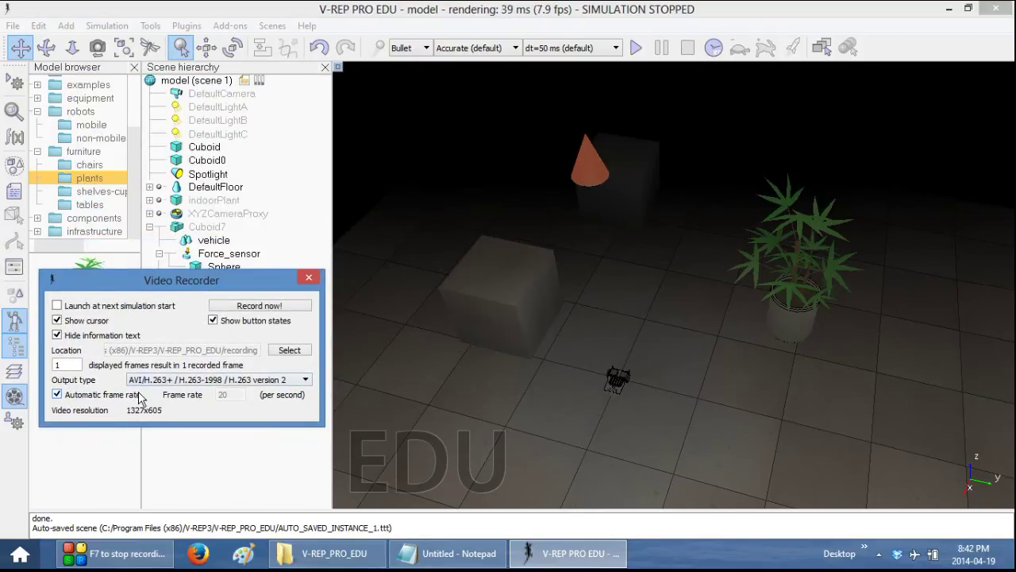
left_click(56, 306)
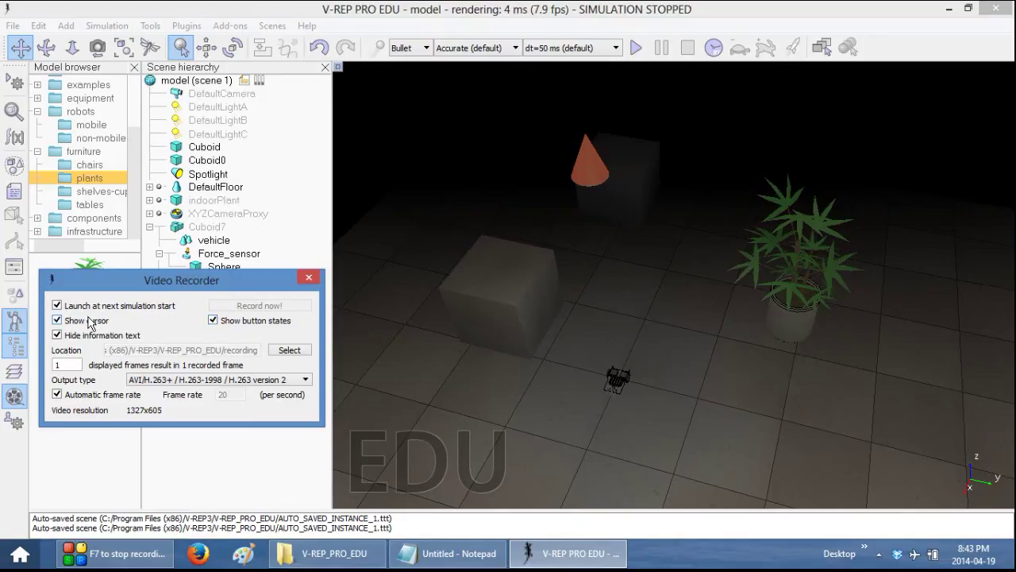
key("space")
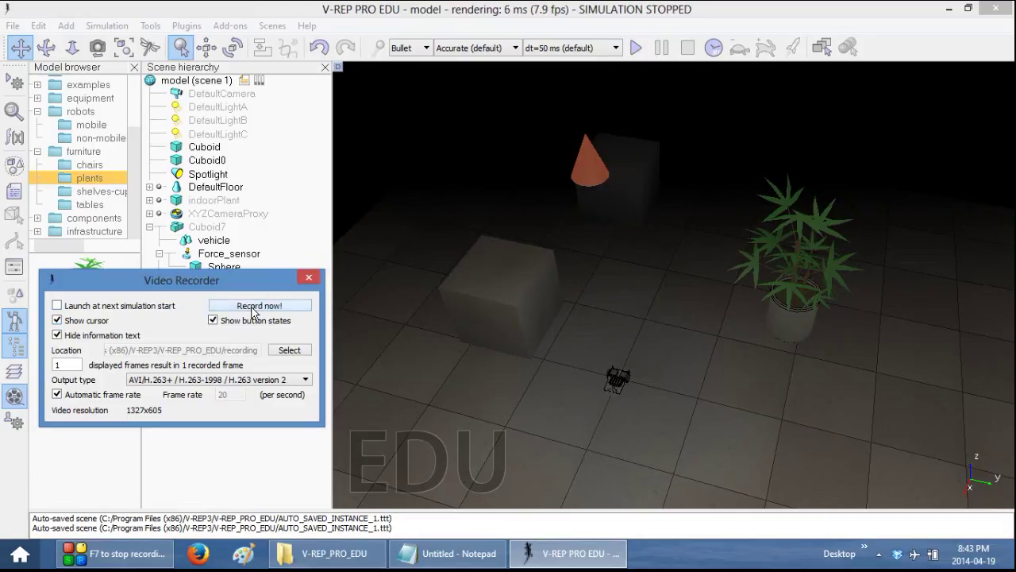
left_click(252, 309)
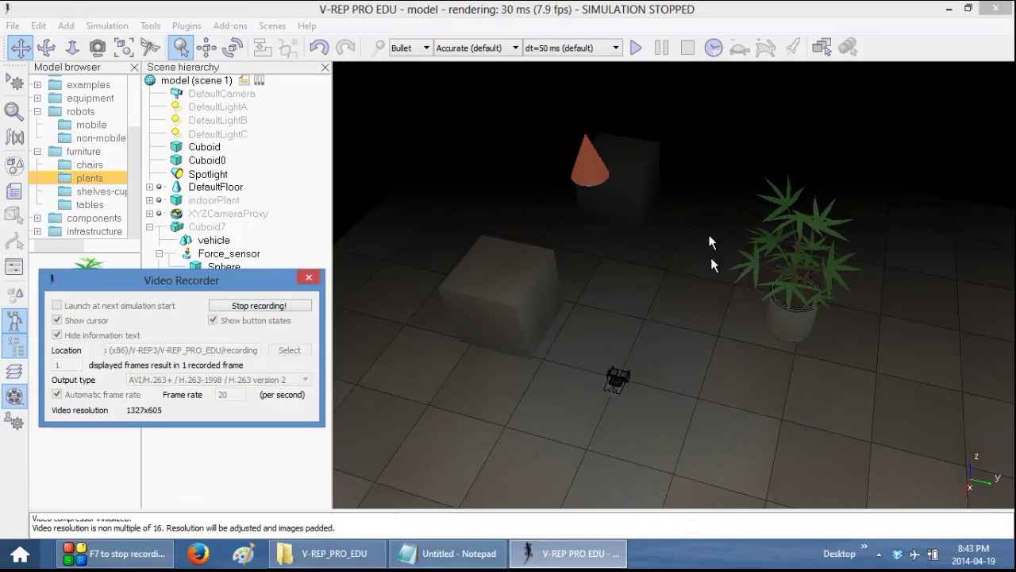
Select the front cuboid, dismiss its context menu, then stop recording to save recording.avi.
left_click(665, 360)
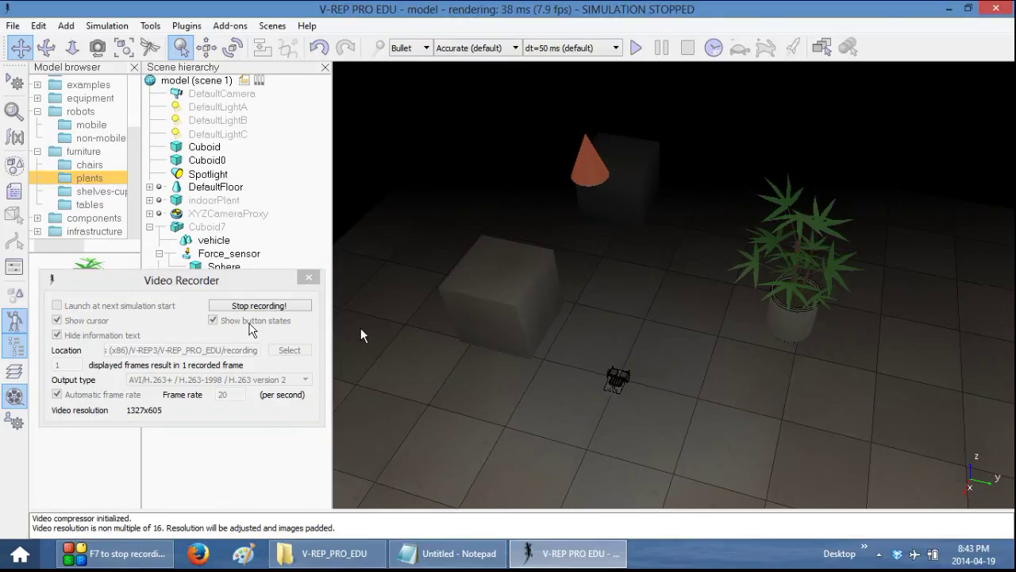
left_click_drag(623, 334, 589, 255)
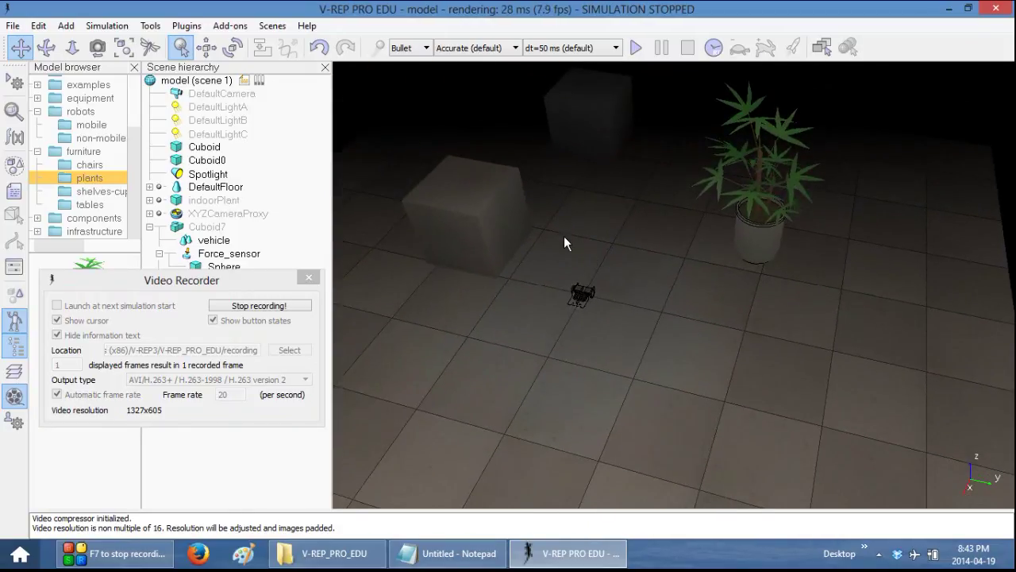
left_click(486, 215, "ctrl")
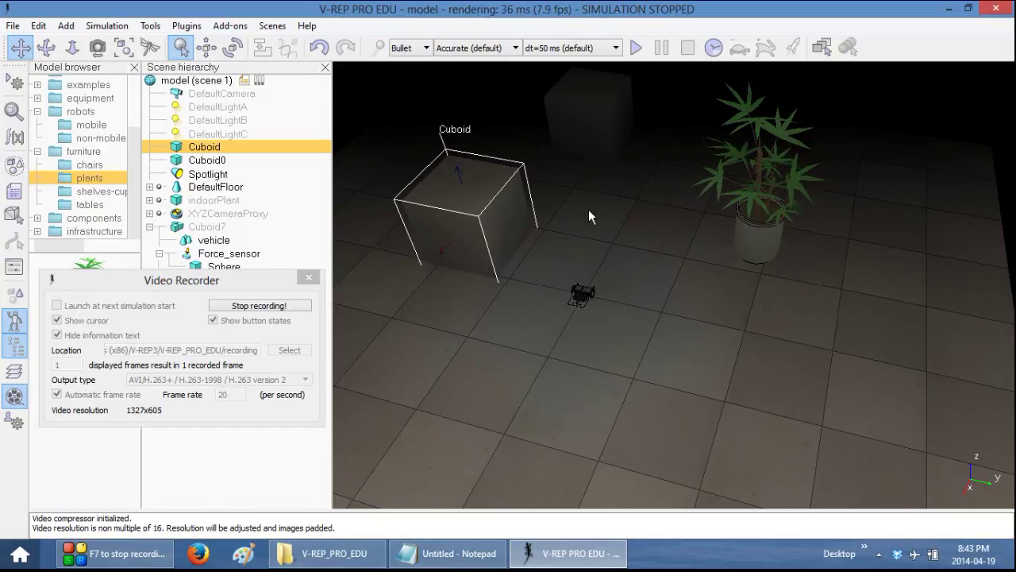
left_click(480, 206, "shift")
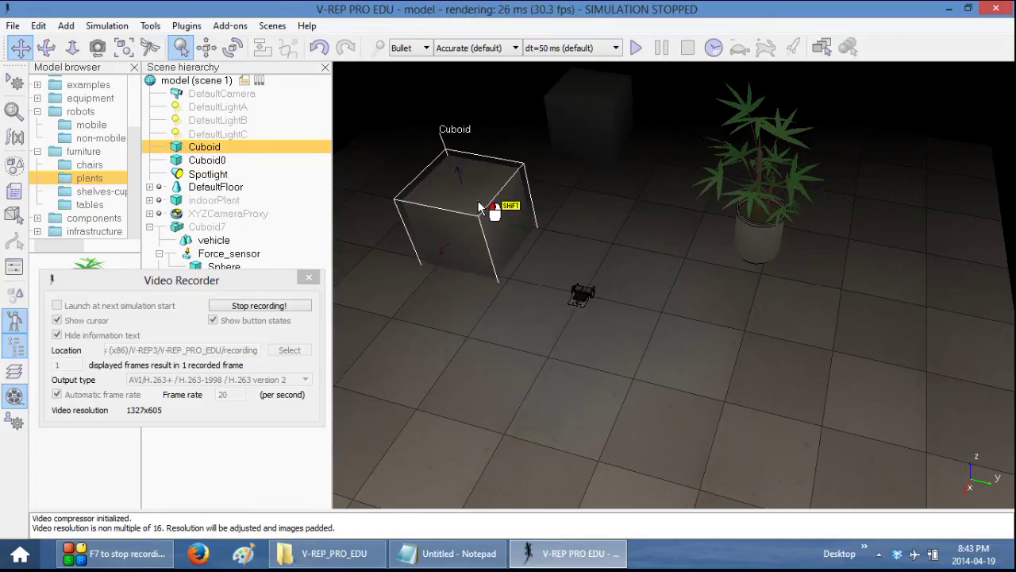
right_click(480, 206)
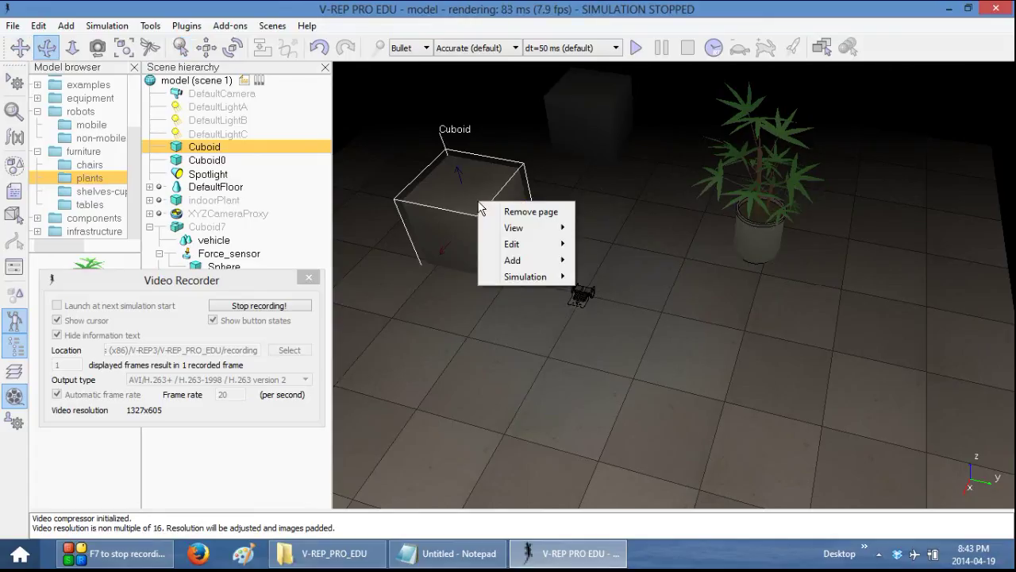
left_click(713, 211)
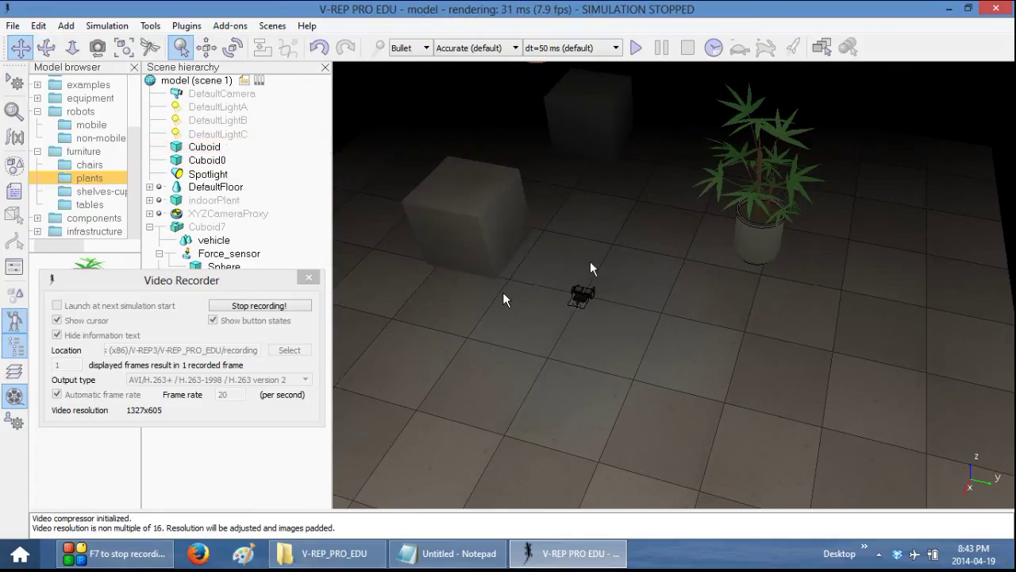
left_click(285, 310)
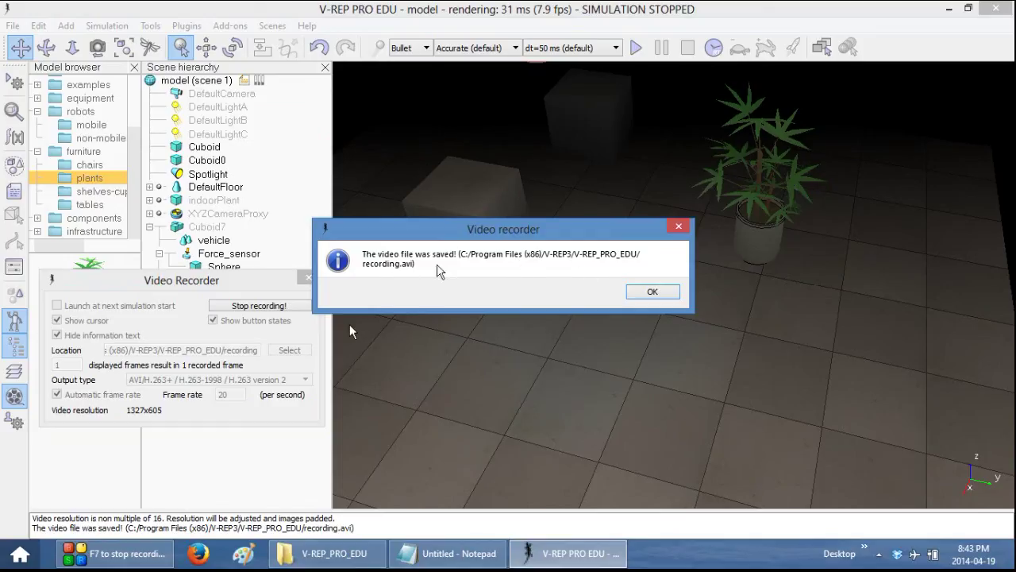
Dismiss the saved-video notice and keep AVI/H.263+ / H.263-1998 / H.263 version 2 output.
left_click(656, 293)
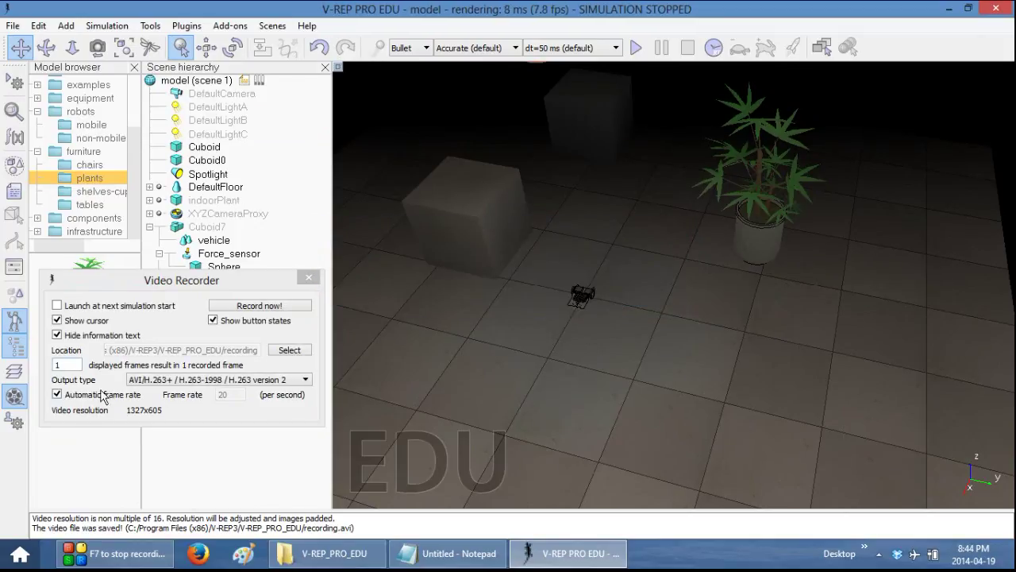
left_click(306, 380)
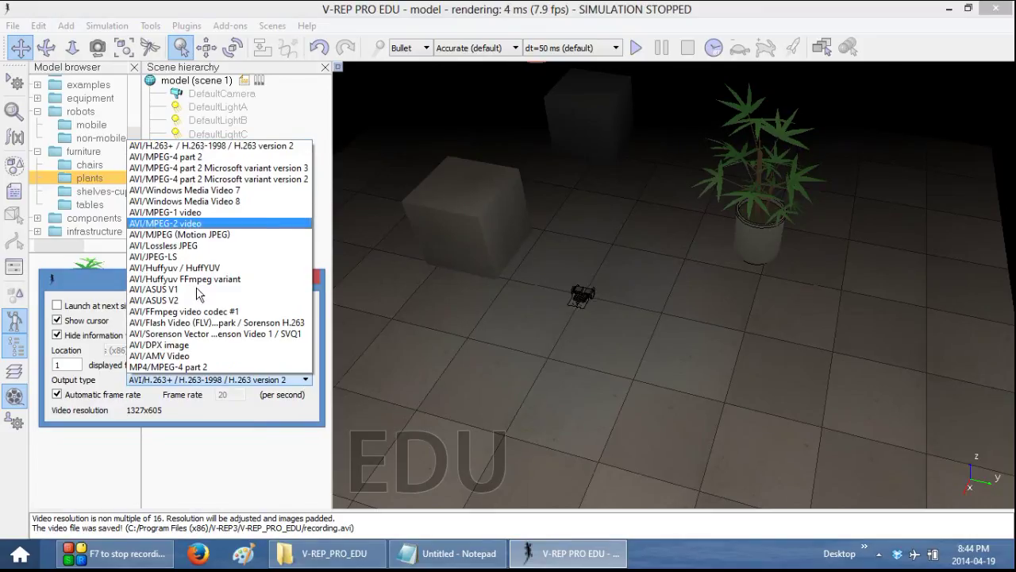
left_click(226, 149)
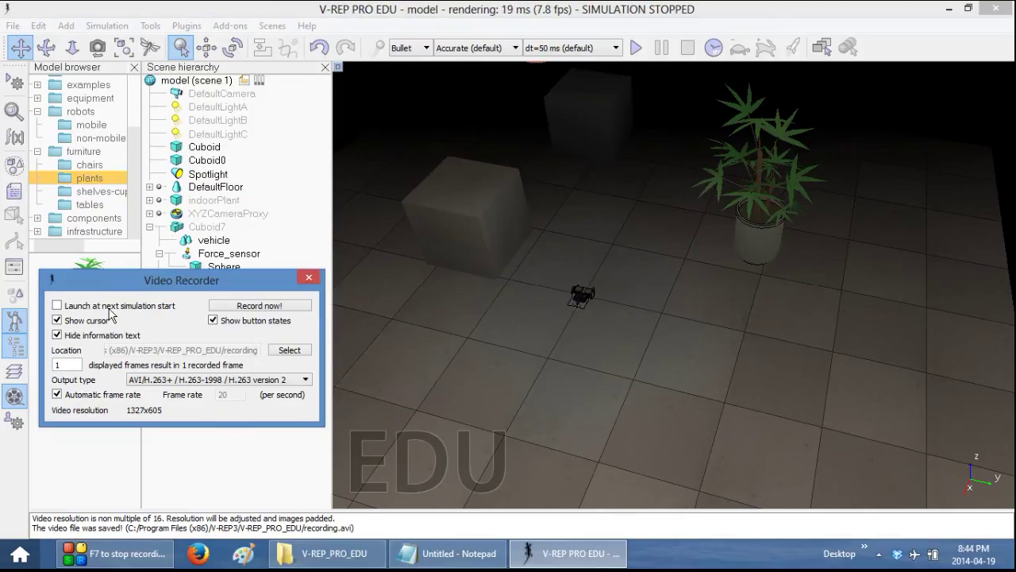
Set recording to launch at simulation start, then run the simulation while swinging the camera toward the cubes.
left_click(57, 305)
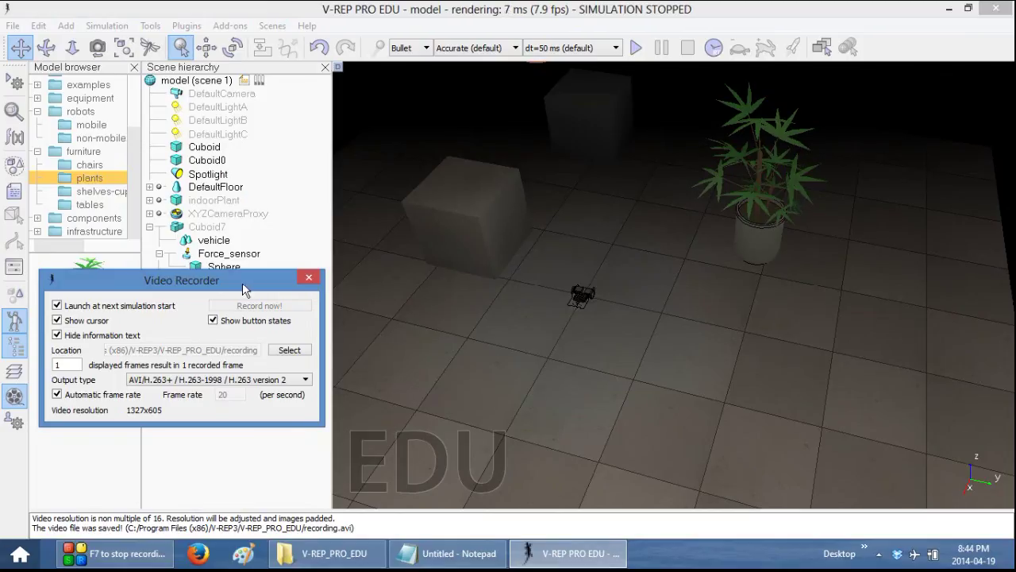
left_click_drag(240, 289, 864, 382)
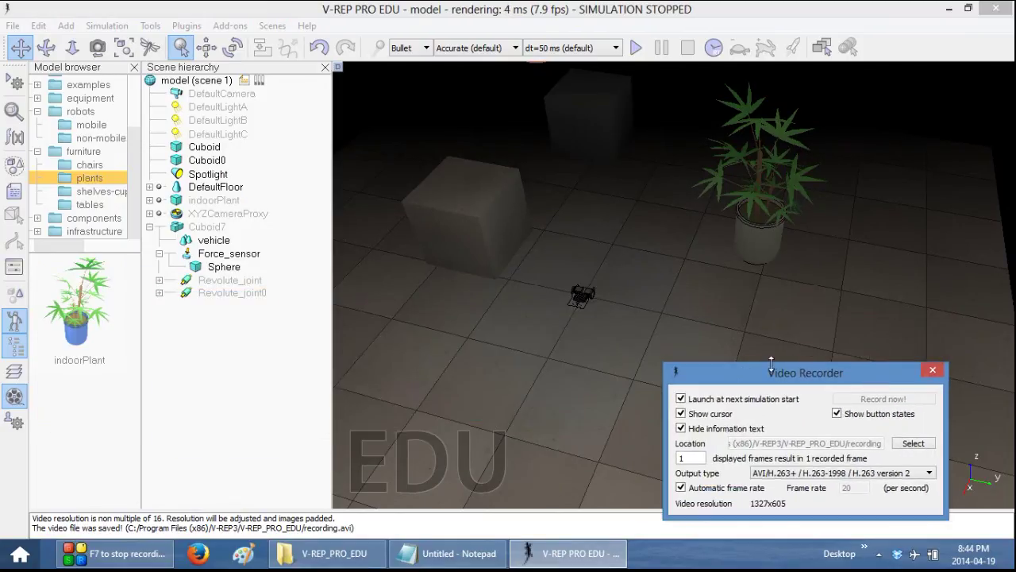
left_click(638, 49)
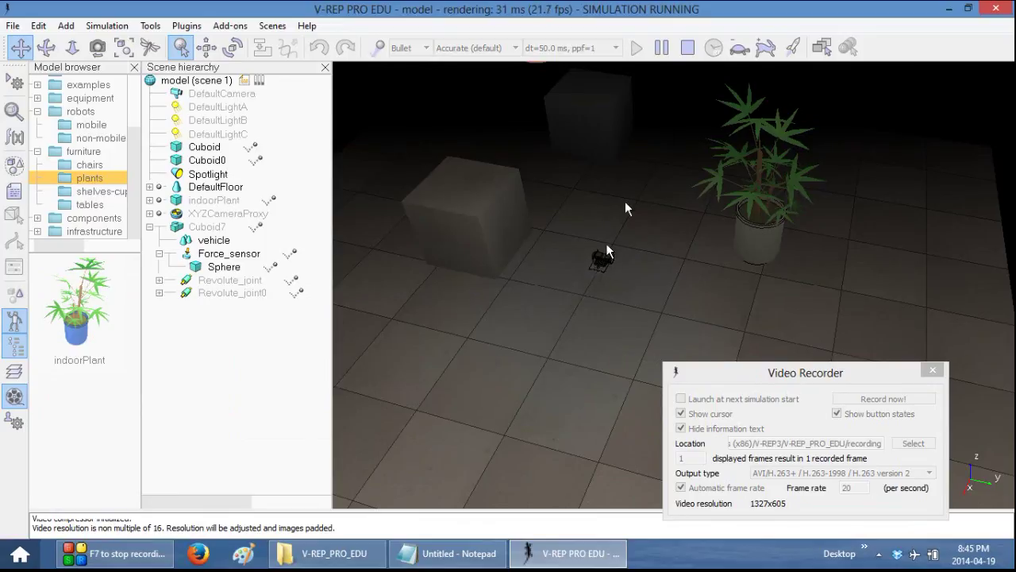
mouse_move(606, 255)
left_mouse_down()
mouse_move(675, 282)
mouse_move(635, 337)
mouse_move(608, 317)
mouse_move(601, 347)
left_mouse_up()
scroll(628, 359, "up", 3)
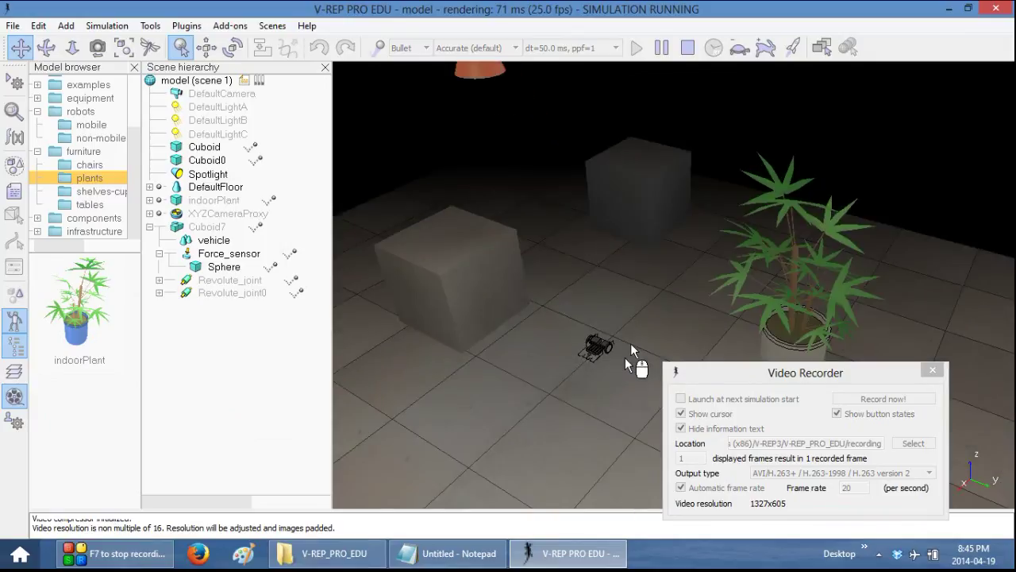
left_click_drag(632, 346, 669, 242)
Stop the simulation, dismiss the saved-video notice, and bring up the recording's folder.
left_click(688, 48)
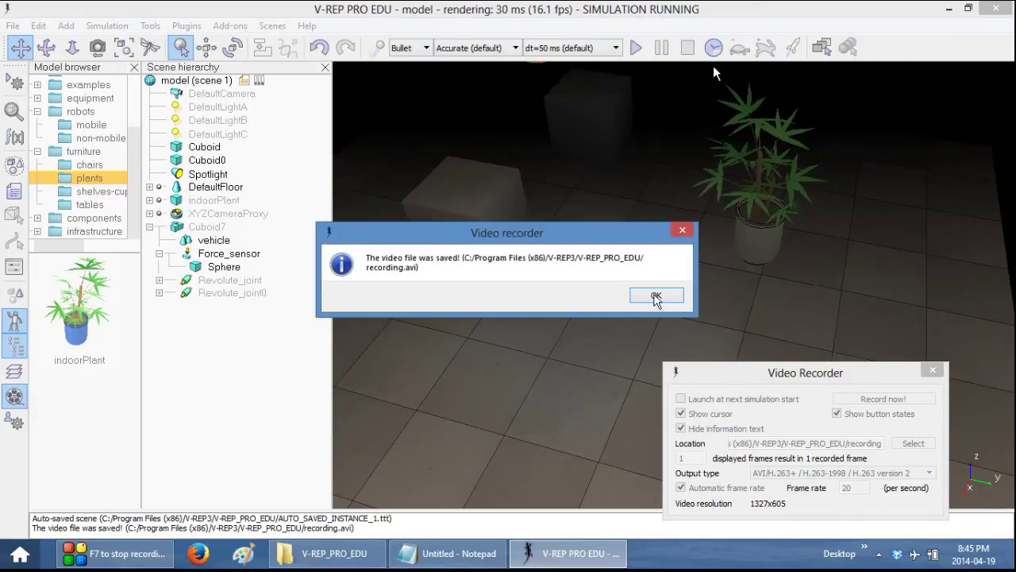
left_click(655, 295)
left_click(349, 554)
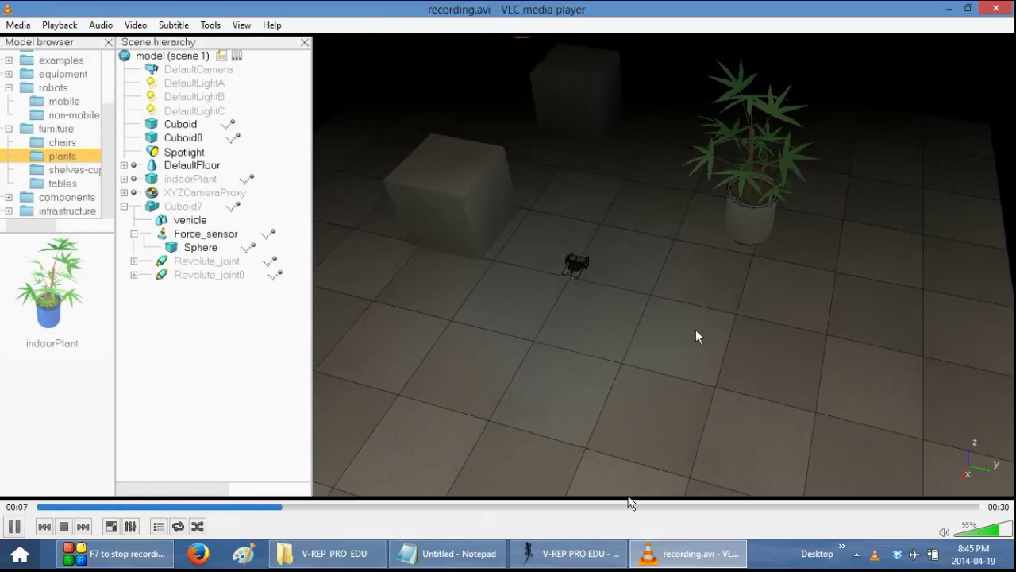
Skip the recording.avi playback ahead to about 00:16.
left_click(556, 510)
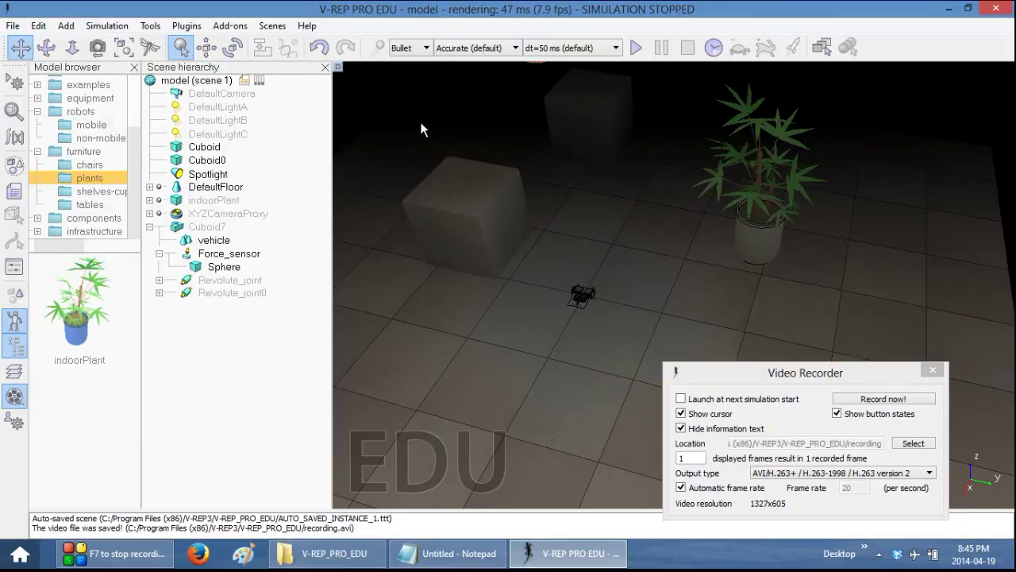
Hide the Scene hierarchy and Model browser panels for a full-width scene view.
left_click(323, 68)
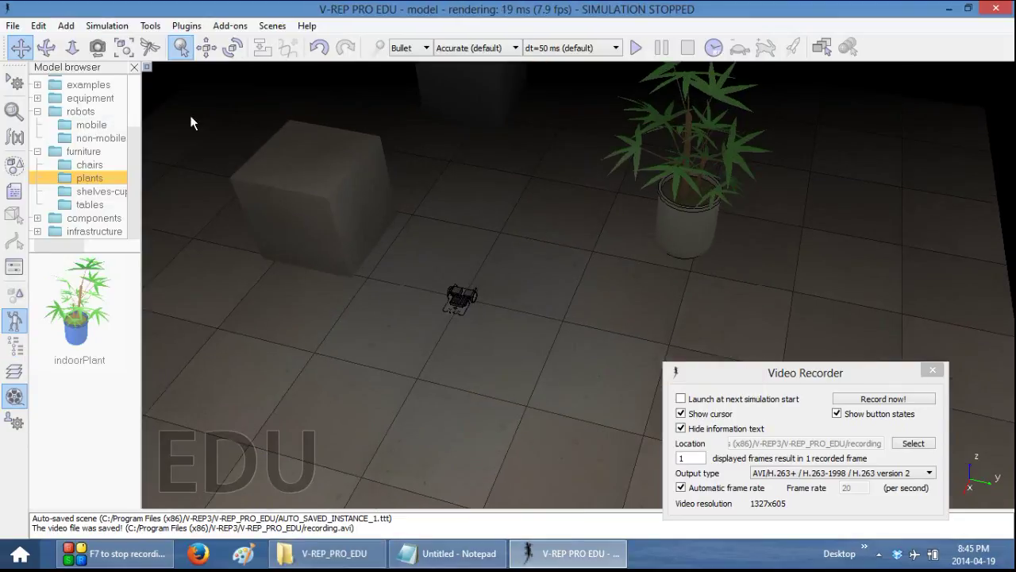
left_click(134, 68)
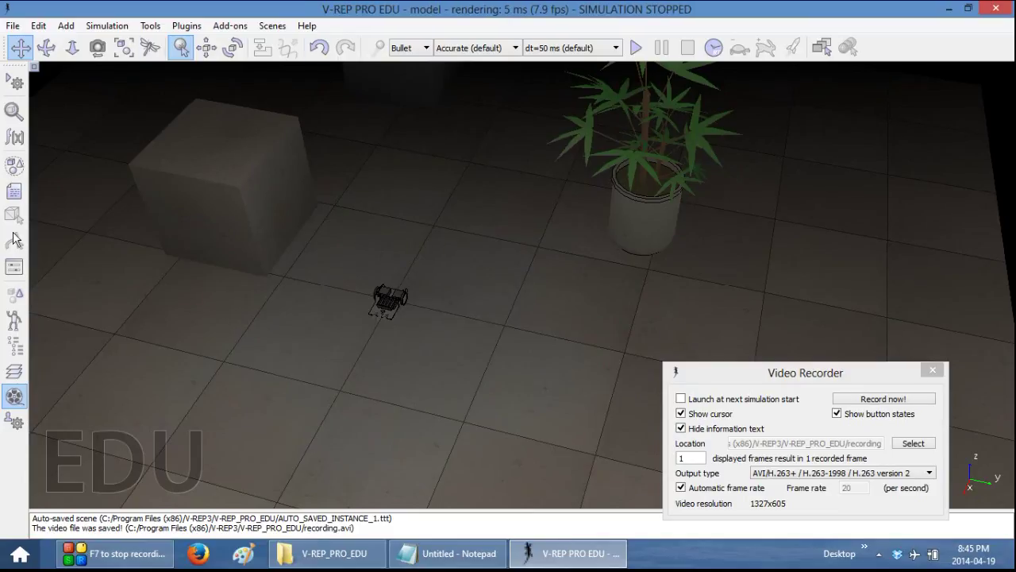
left_click(14, 348)
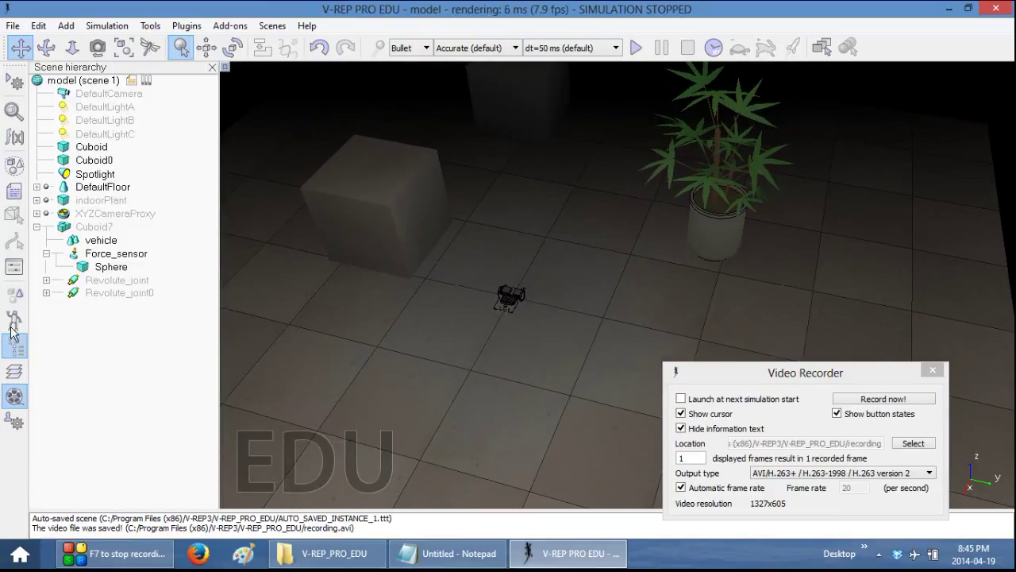
left_click(13, 320)
left_click(13, 320)
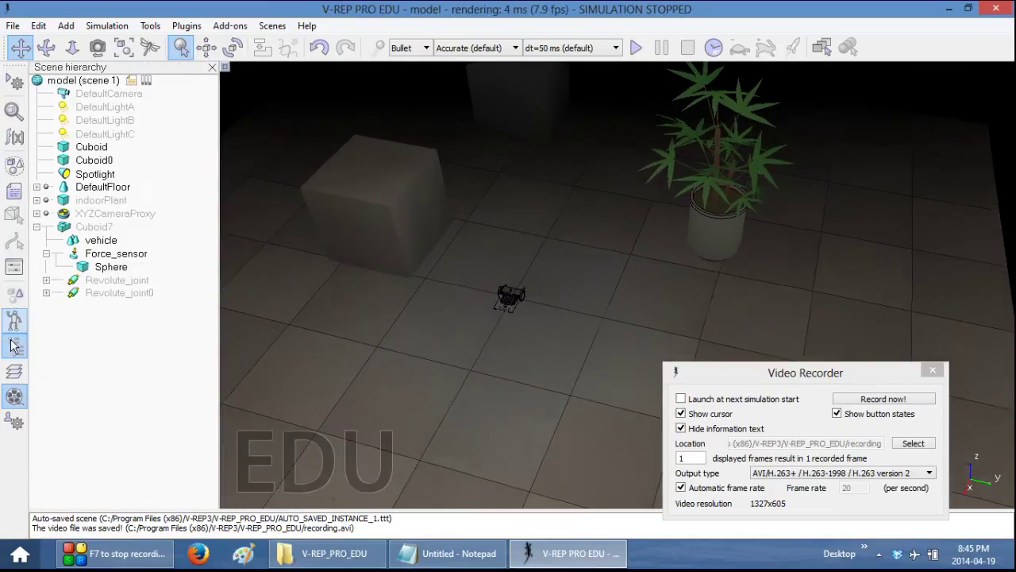
left_click(15, 348)
Record a simulation run with Record now!, orbiting the camera before stopping it.
left_click(866, 400)
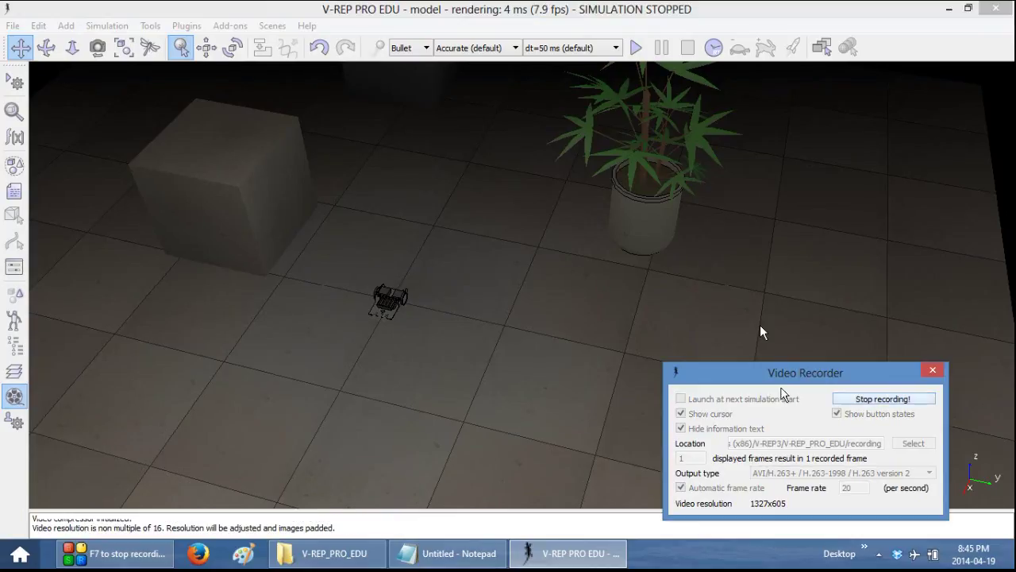
left_click(636, 48)
mouse_move(585, 288)
right_mouse_down()
mouse_move(555, 329)
mouse_move(498, 246)
mouse_move(499, 205)
mouse_move(536, 301)
mouse_move(601, 336)
mouse_move(588, 327)
right_mouse_up()
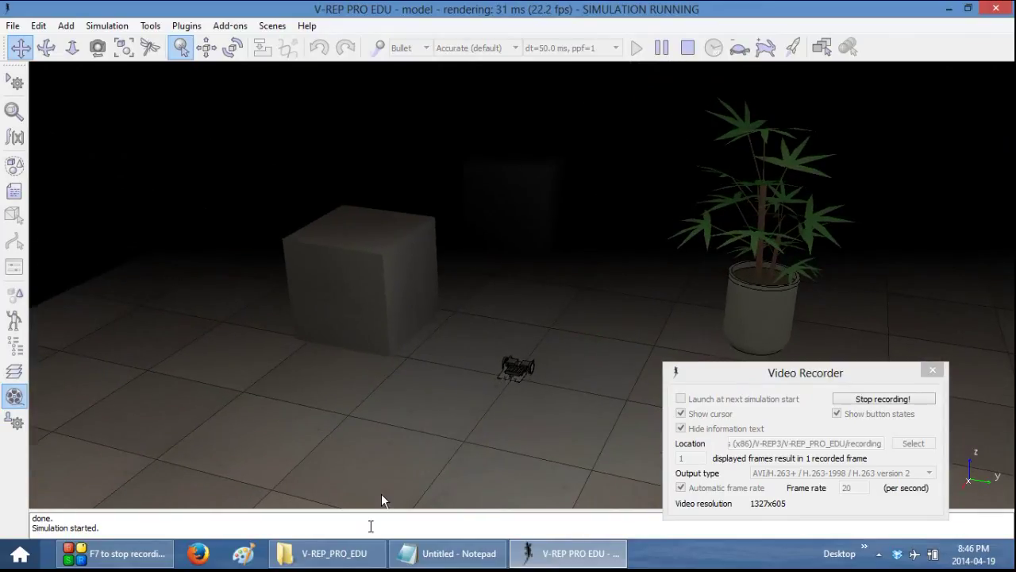
left_click(333, 554)
left_click(830, 142)
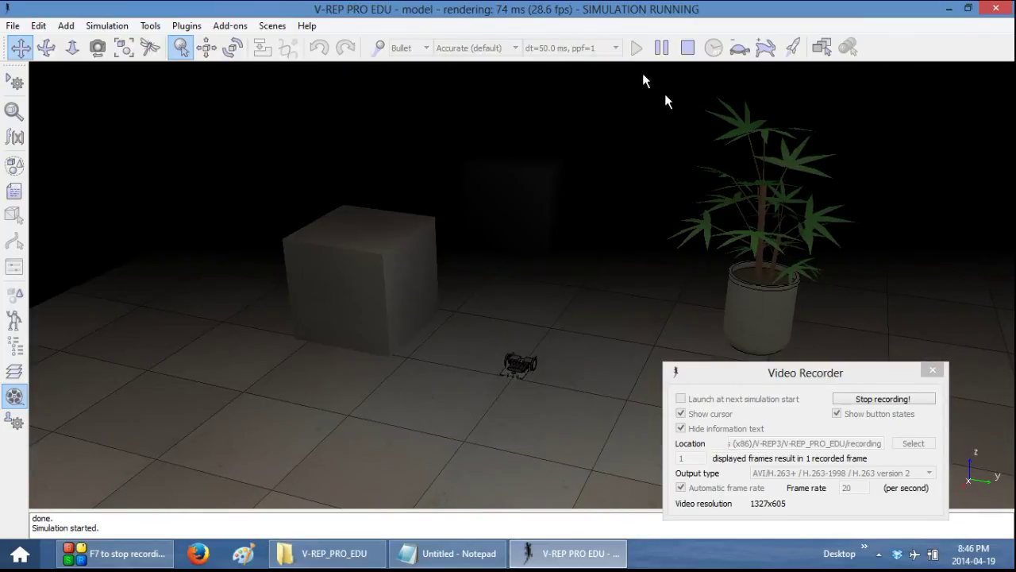
left_click(688, 47)
Open recording.avi from its folder with VLC media player.
left_click(361, 548)
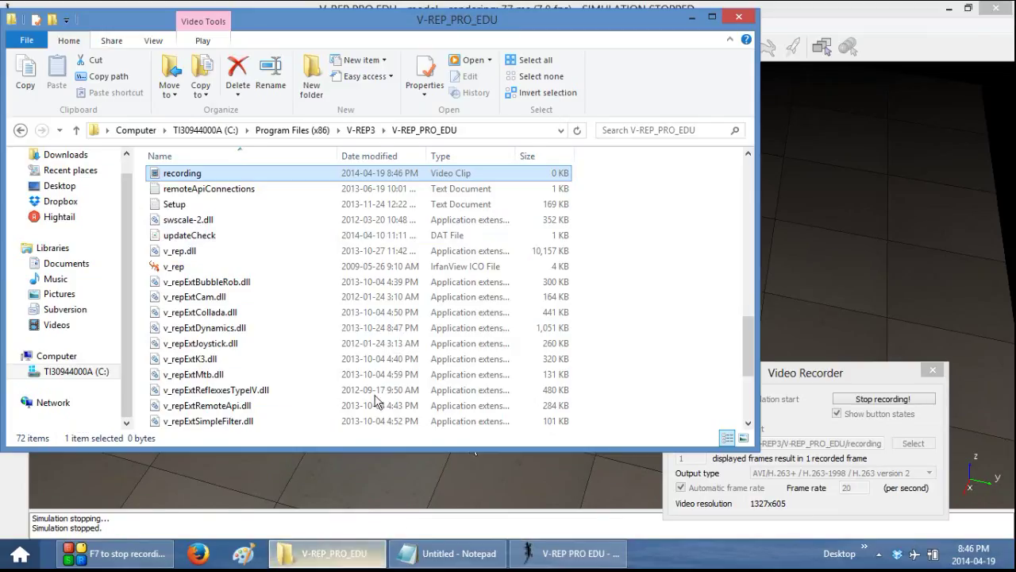
right_click(227, 175)
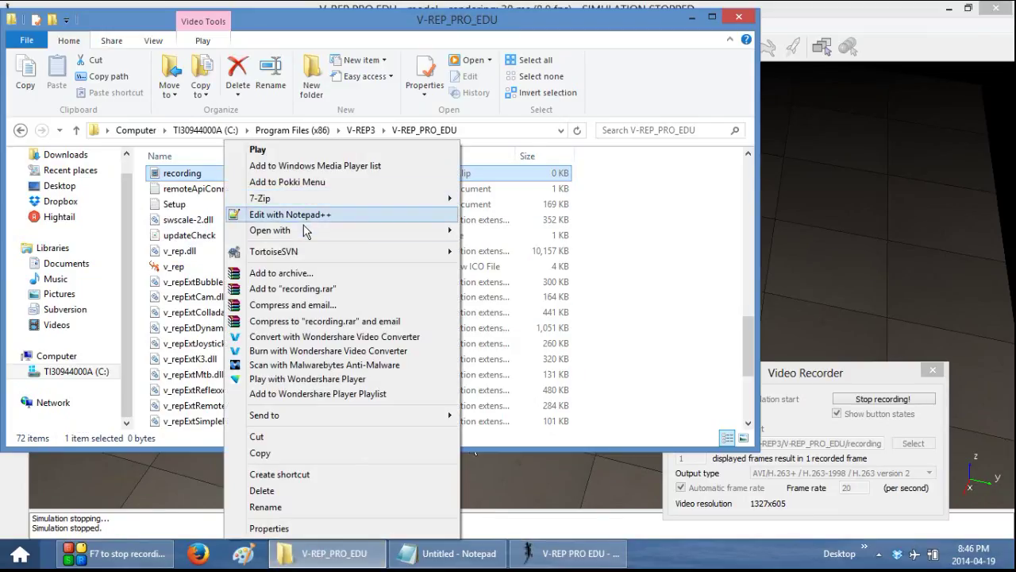
mouse_move(304, 230)
left_click(499, 295)
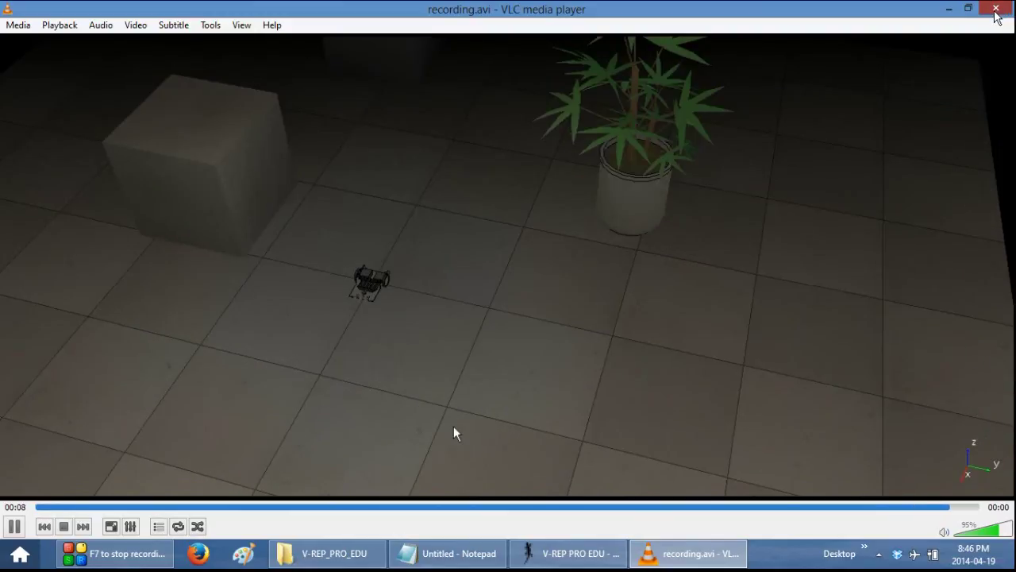
Close VLC after the playback and bring the V-REP scene back to the front.
left_click(996, 11)
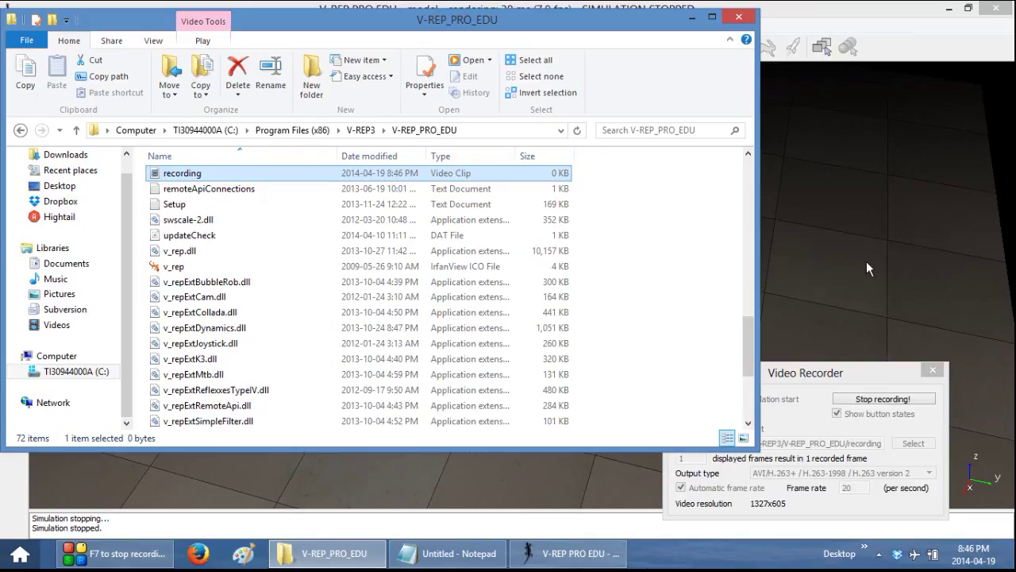
left_click(769, 300)
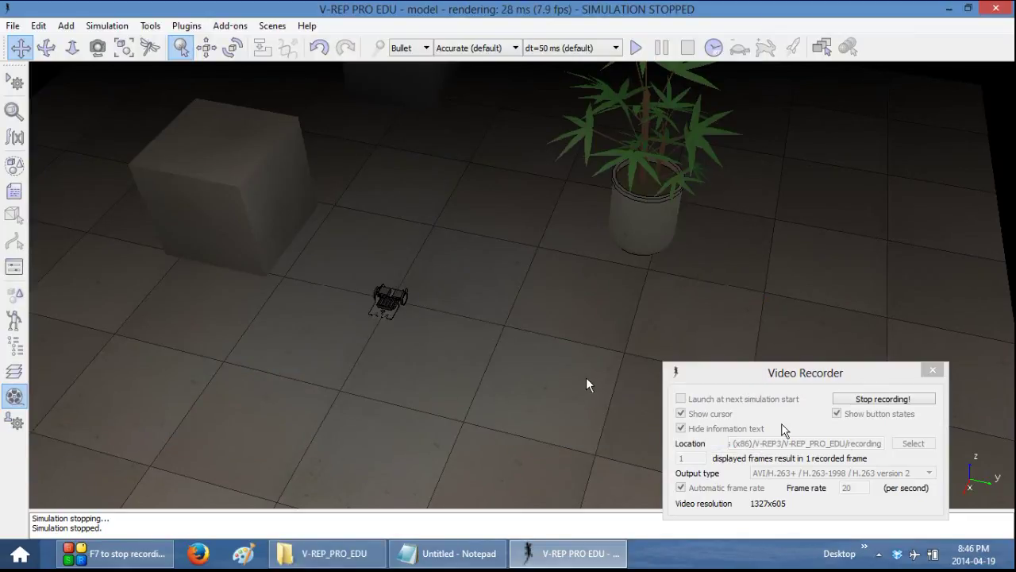
Stop the Video Recorder and confirm that recording.avi was saved to the program folder.
left_click(895, 400)
left_click(645, 291)
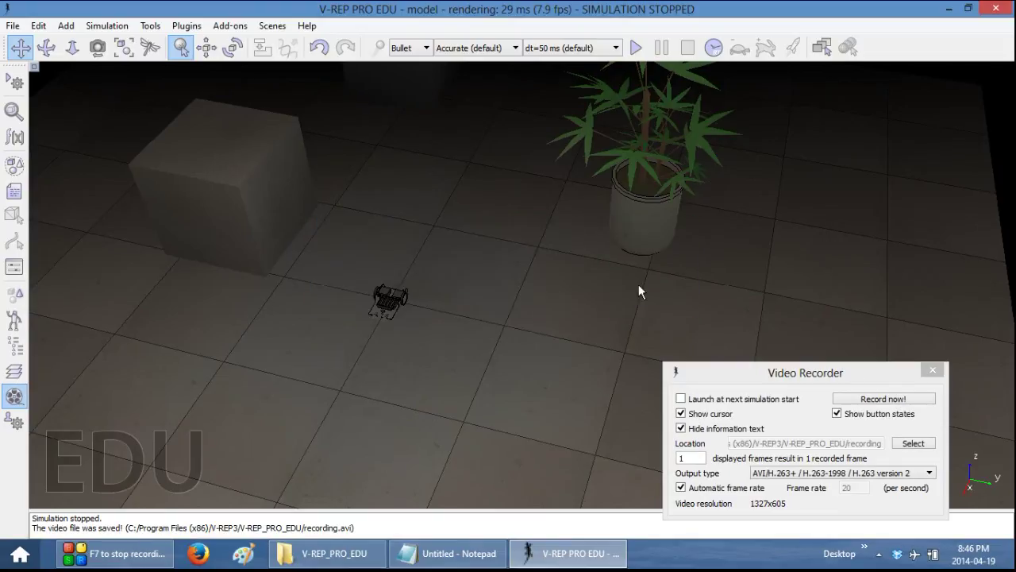